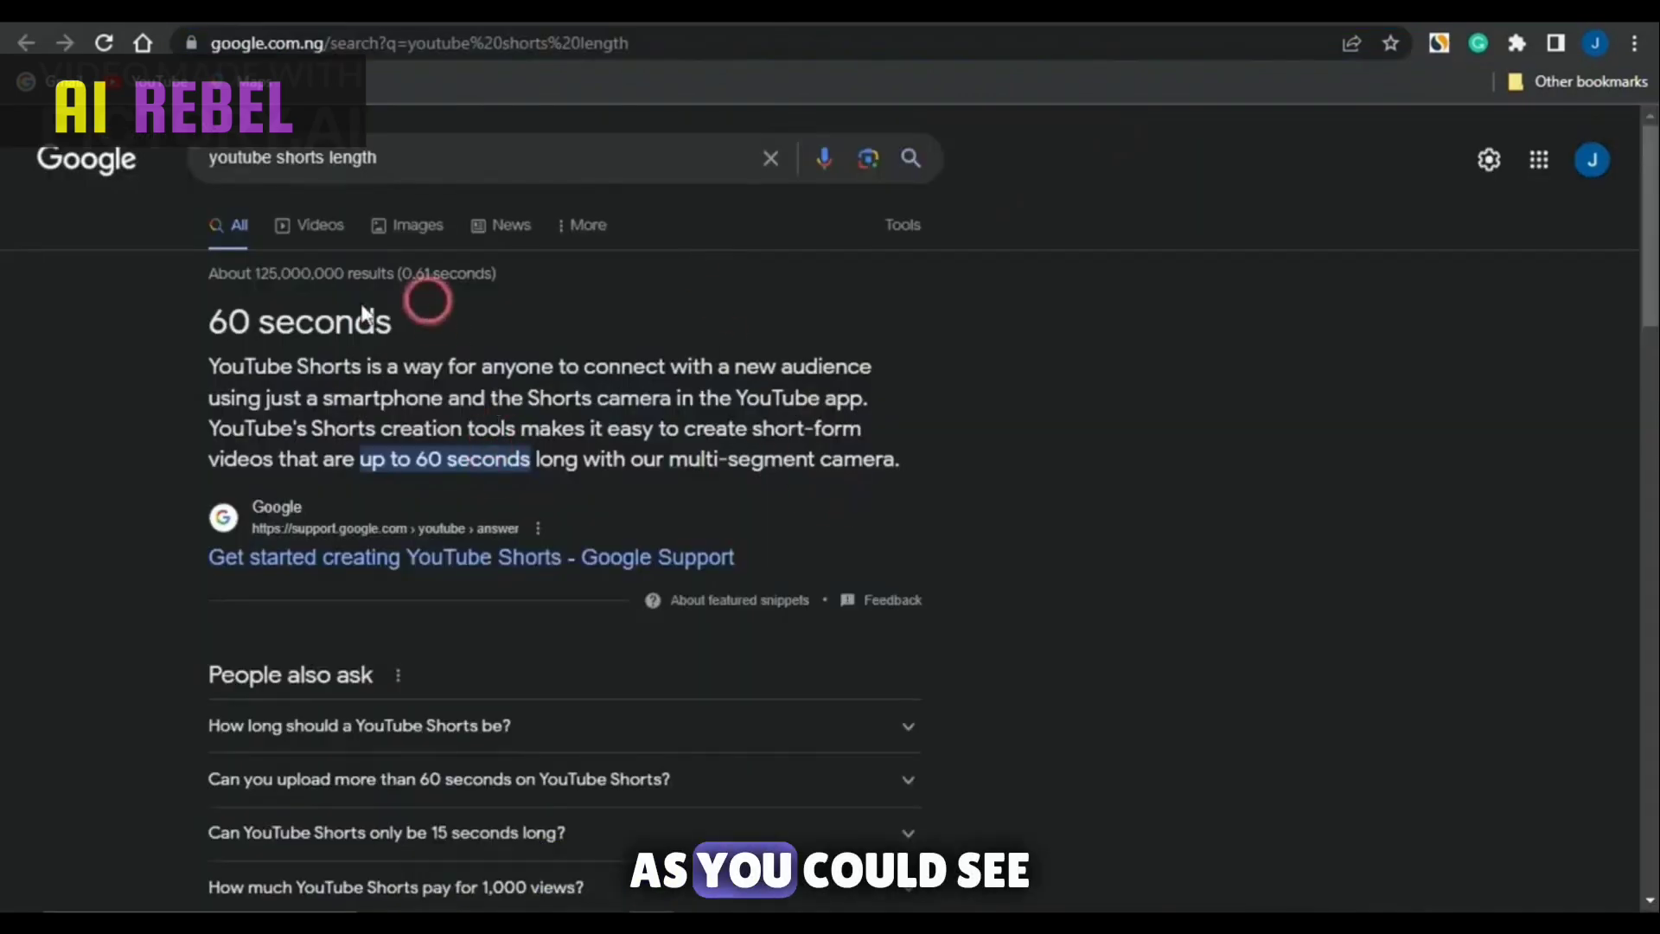
- Go from the Google 'youtube shorts length' results to the Fliki homepage at fliki.ai
left_click(731, 328)
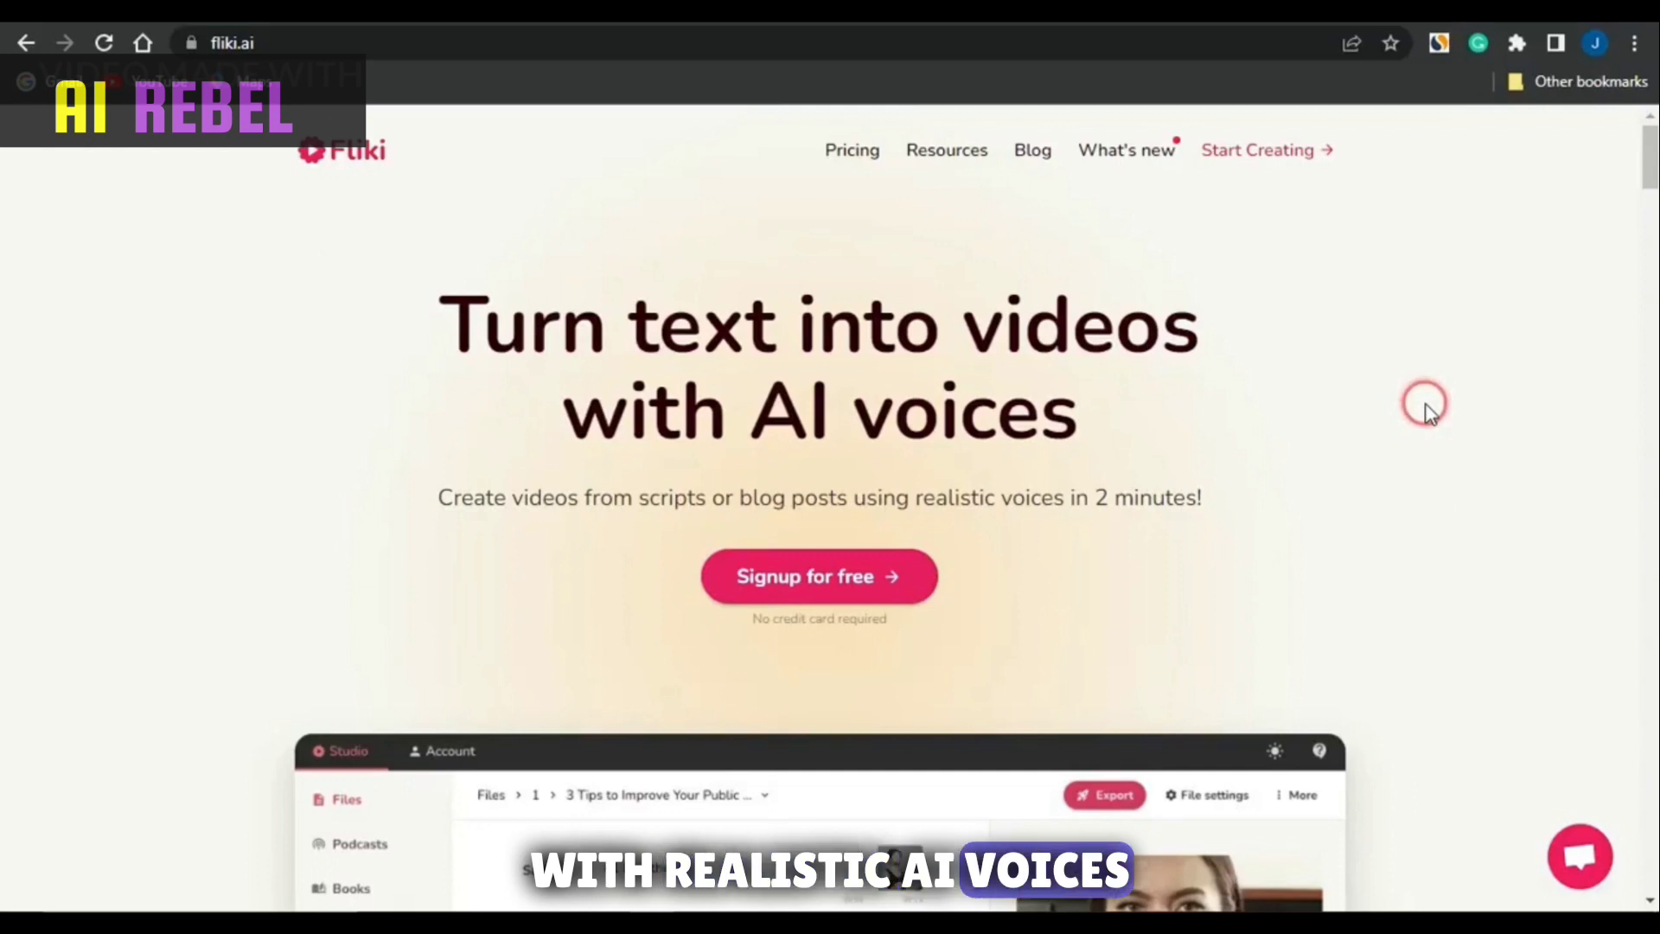
- Bring up the Fliki pricing page
scroll(1425, 407, "down", 5)
scroll(1425, 407, "up", 5)
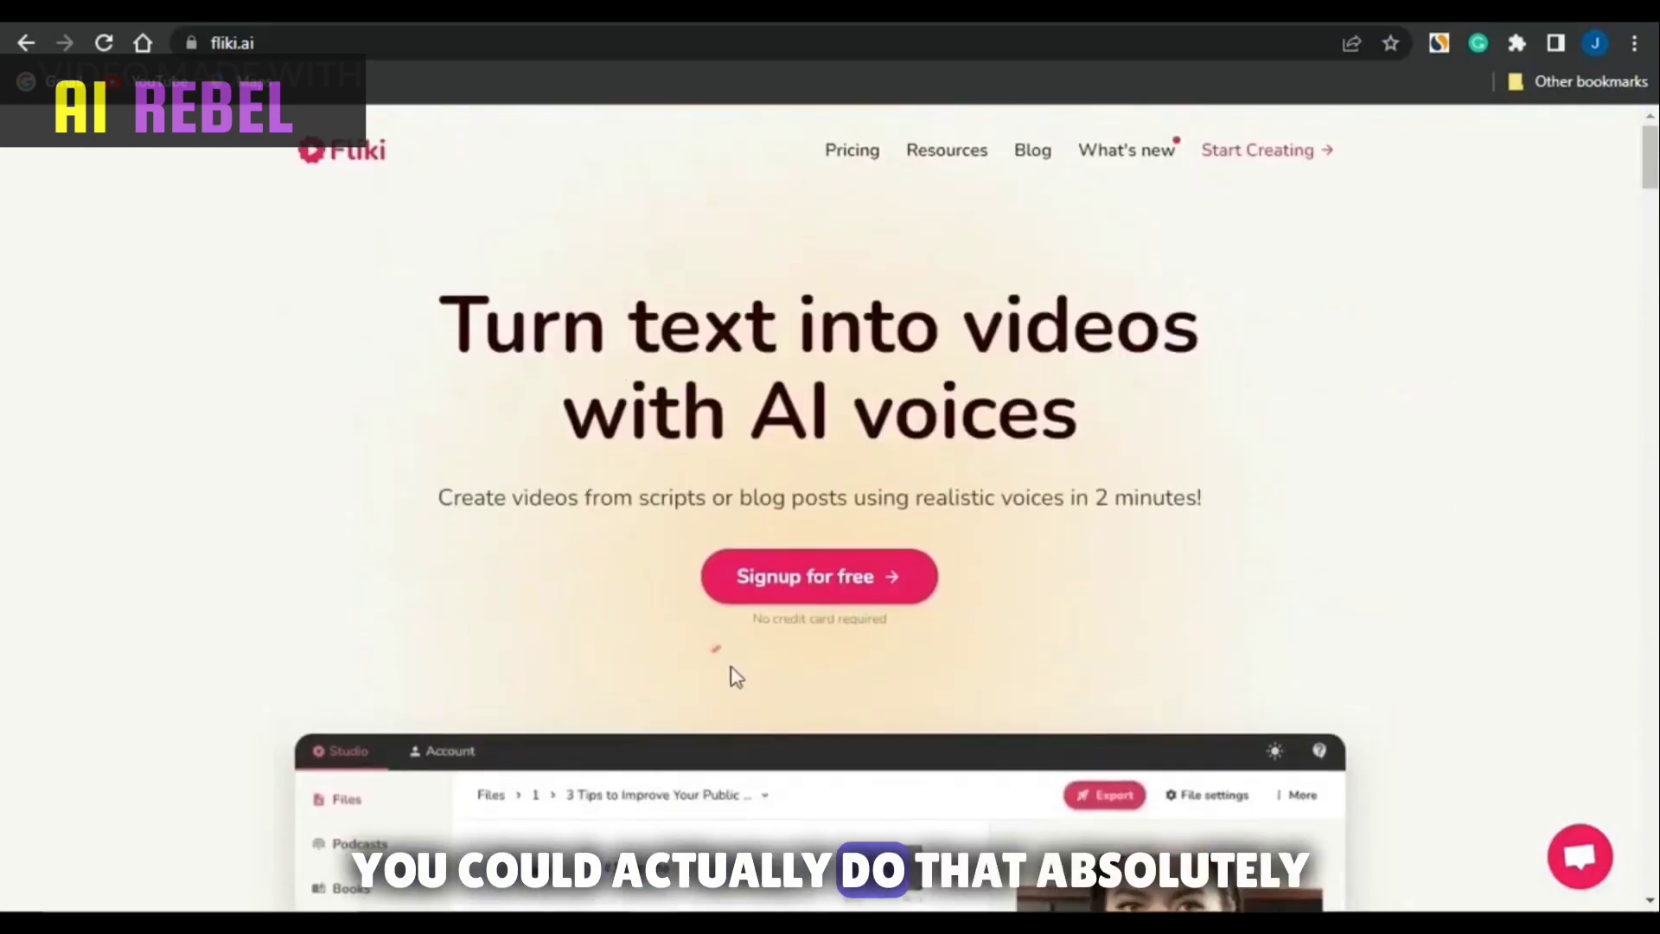
left_click(1472, 463)
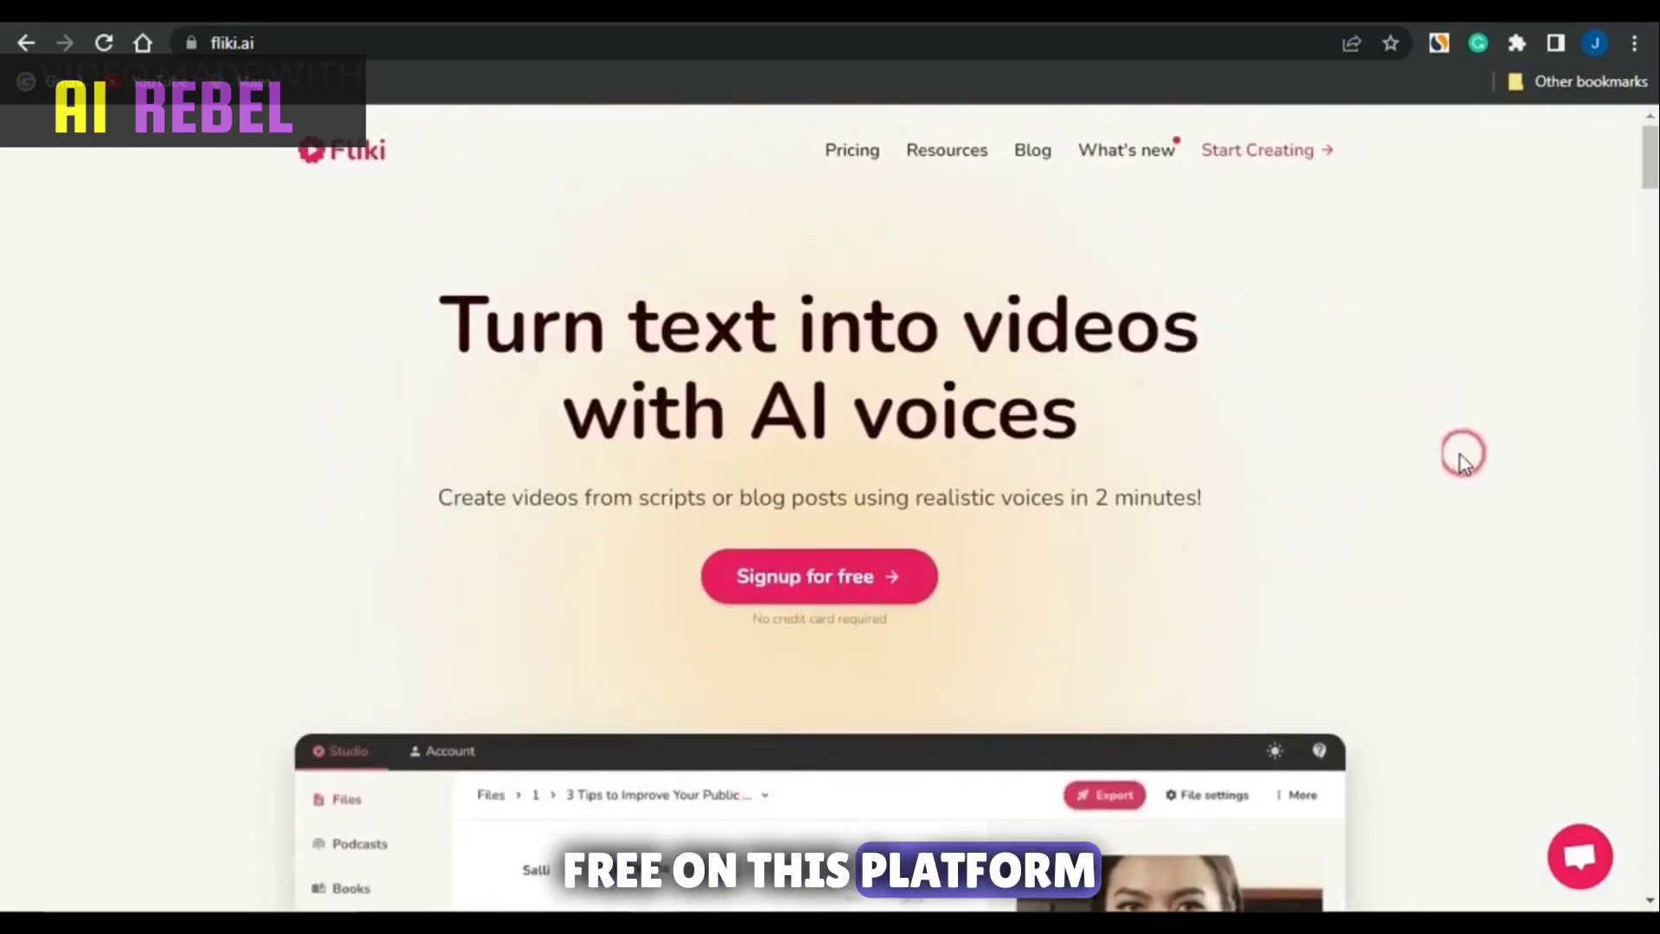
left_click(1361, 413)
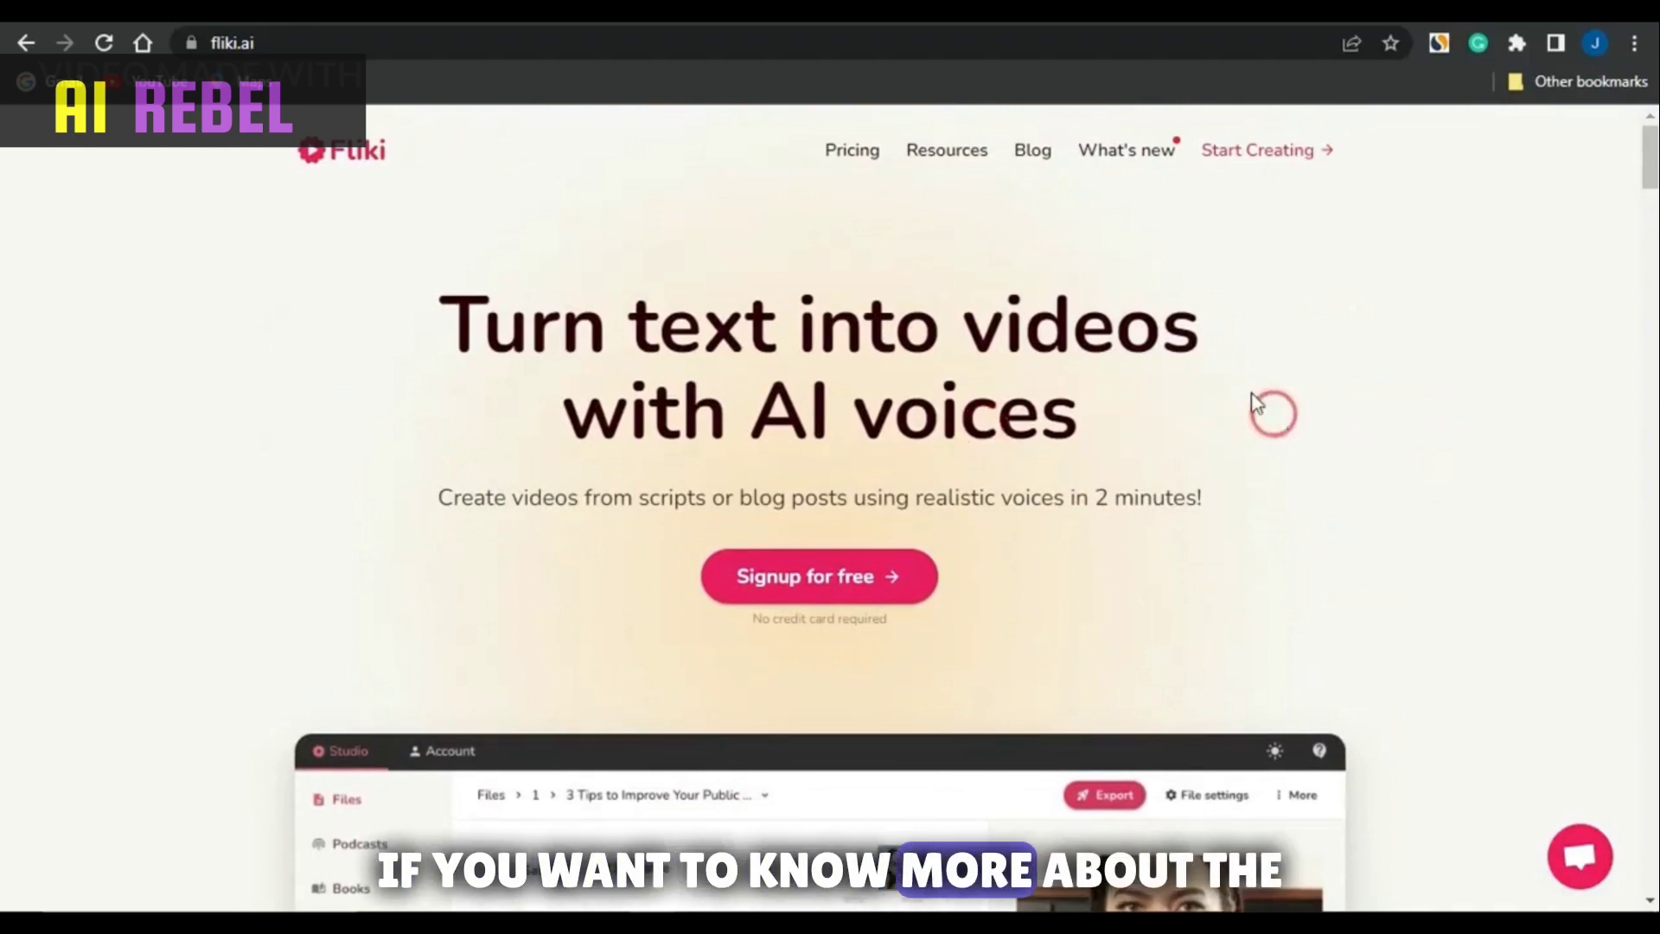
left_click(850, 148)
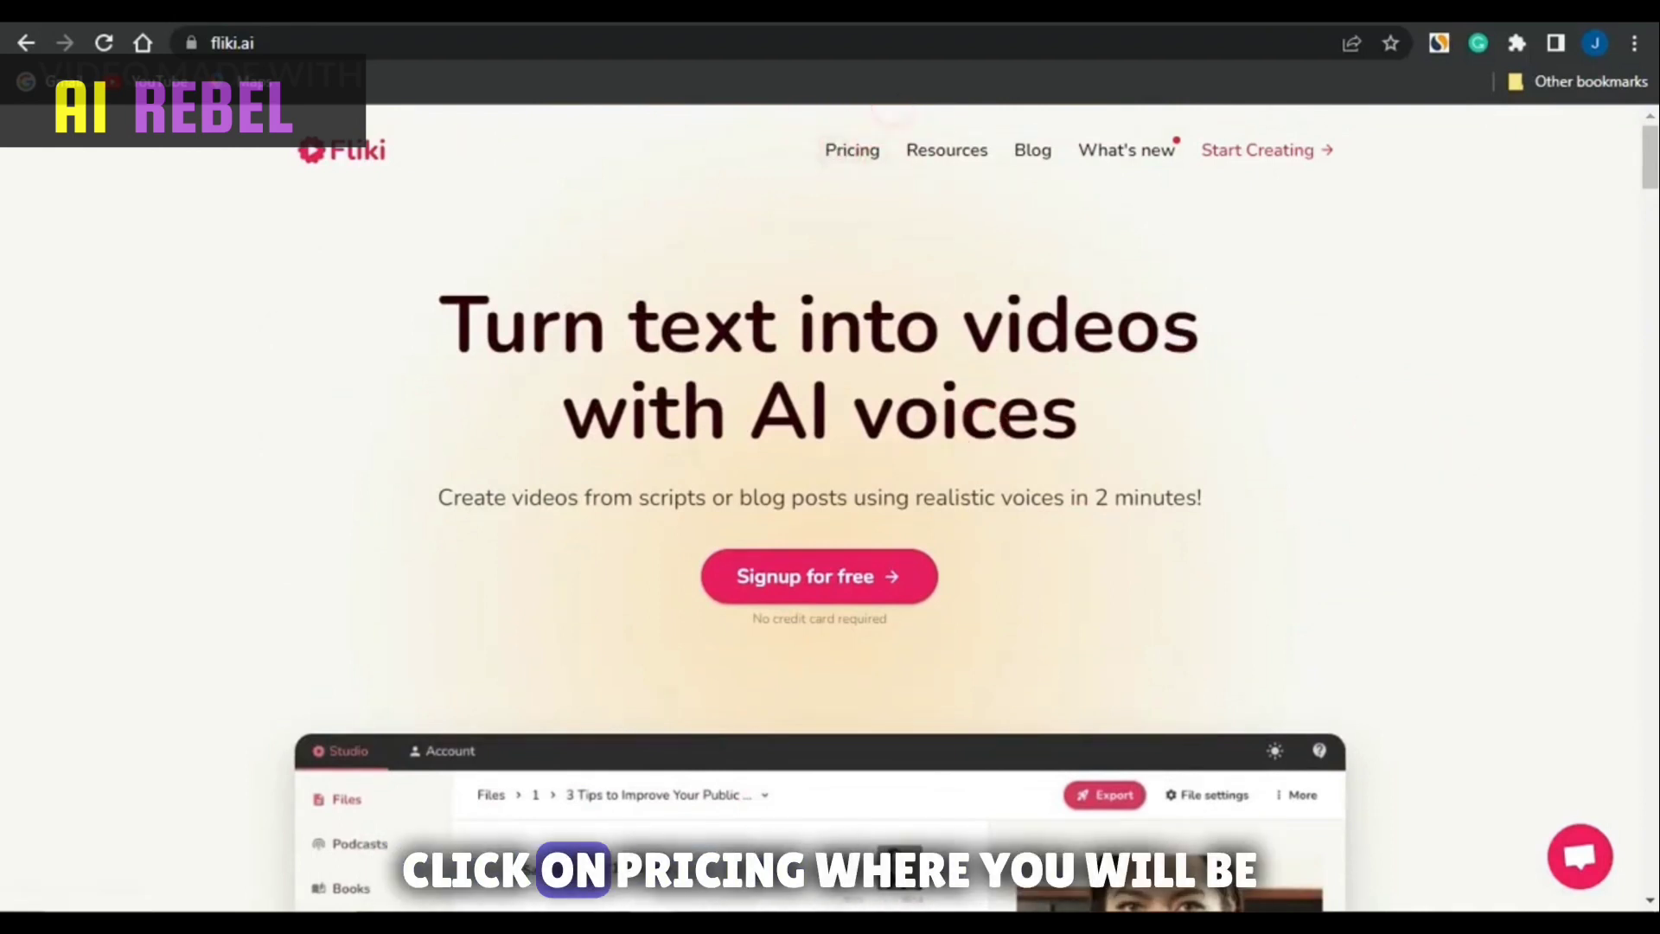
- Scroll through the pricing plan cards and feature comparison table
scroll(474, 372, "down", 4)
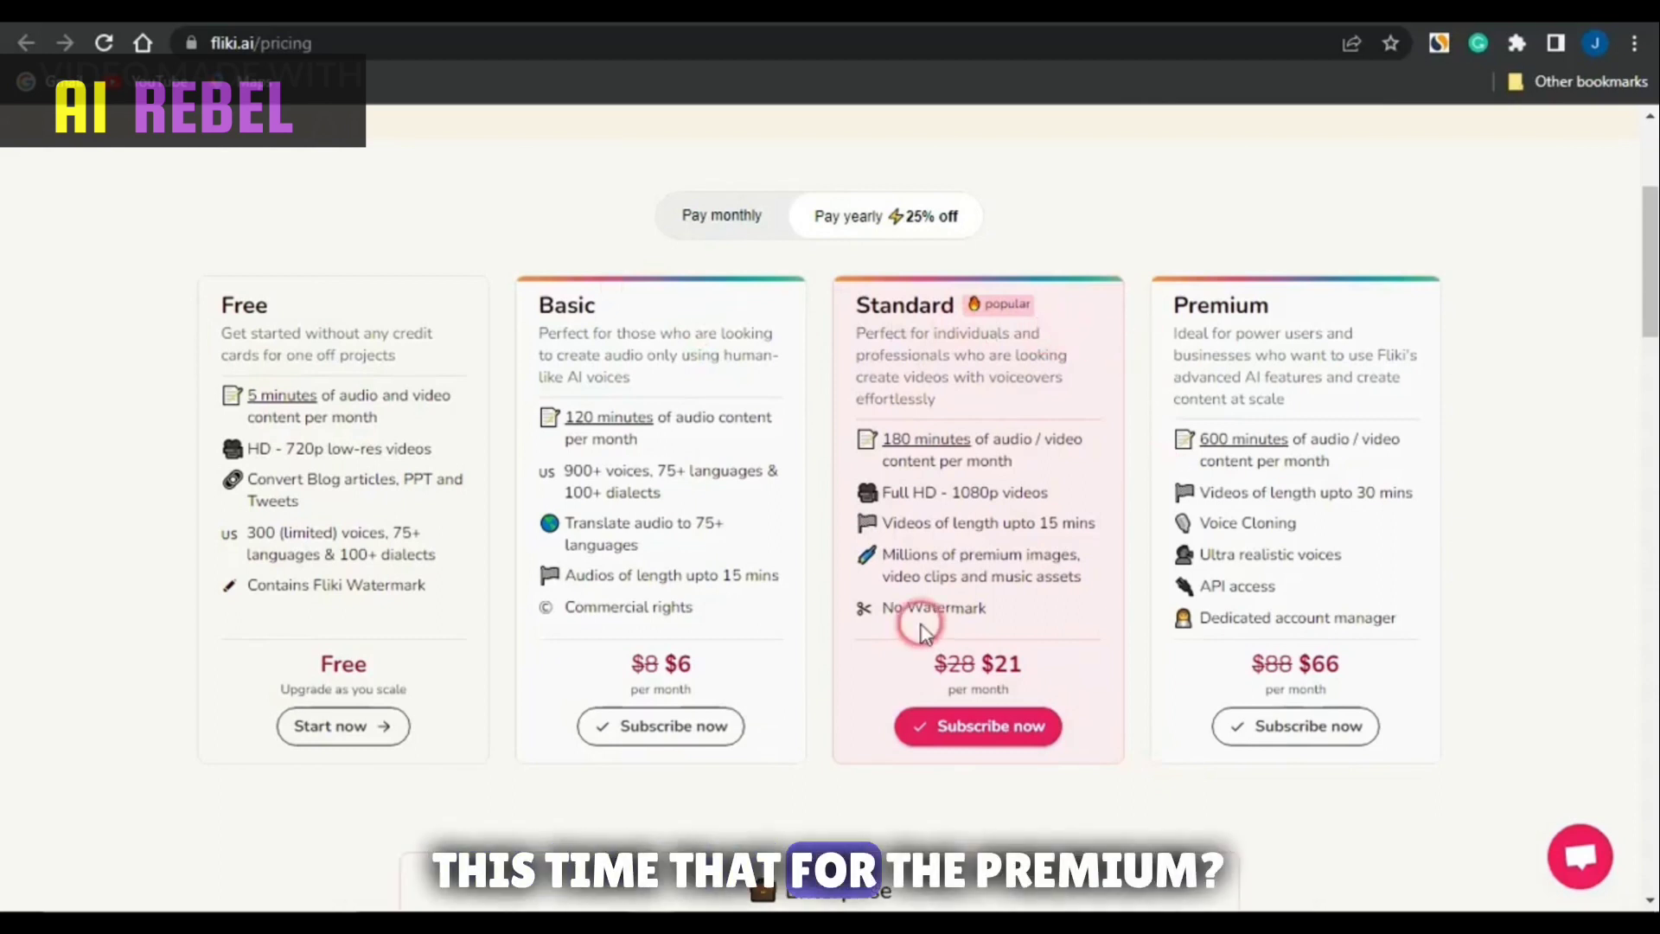
scroll(922, 630, "down", 5)
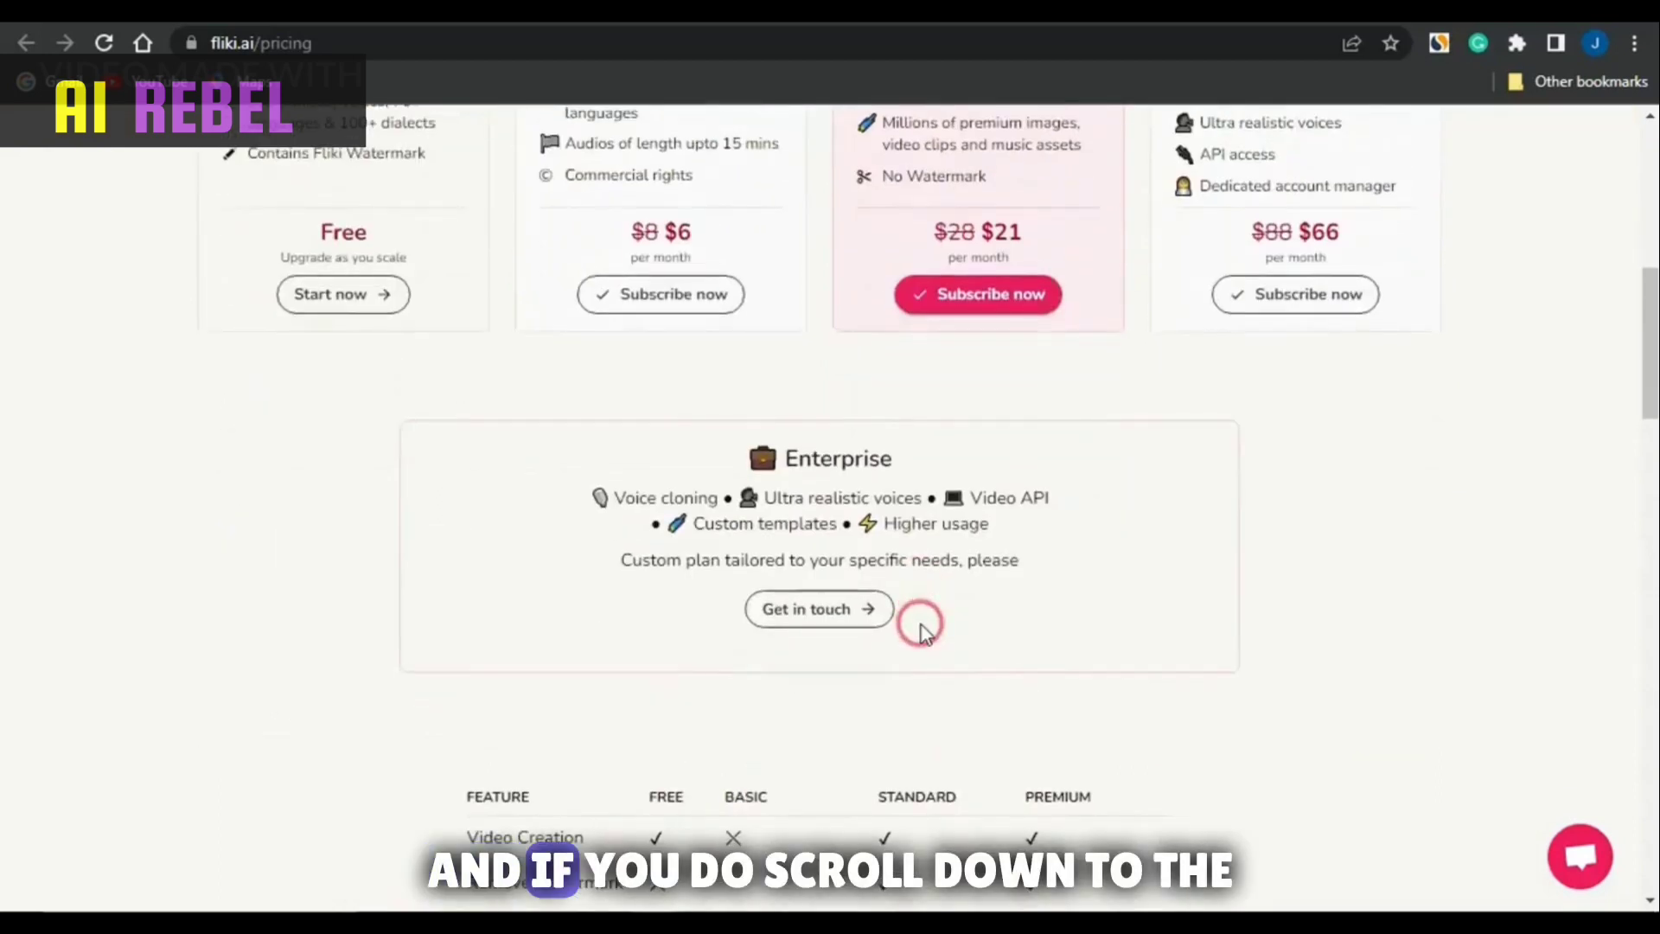
scroll(921, 627, "down", 5)
scroll(921, 624, "down", 1)
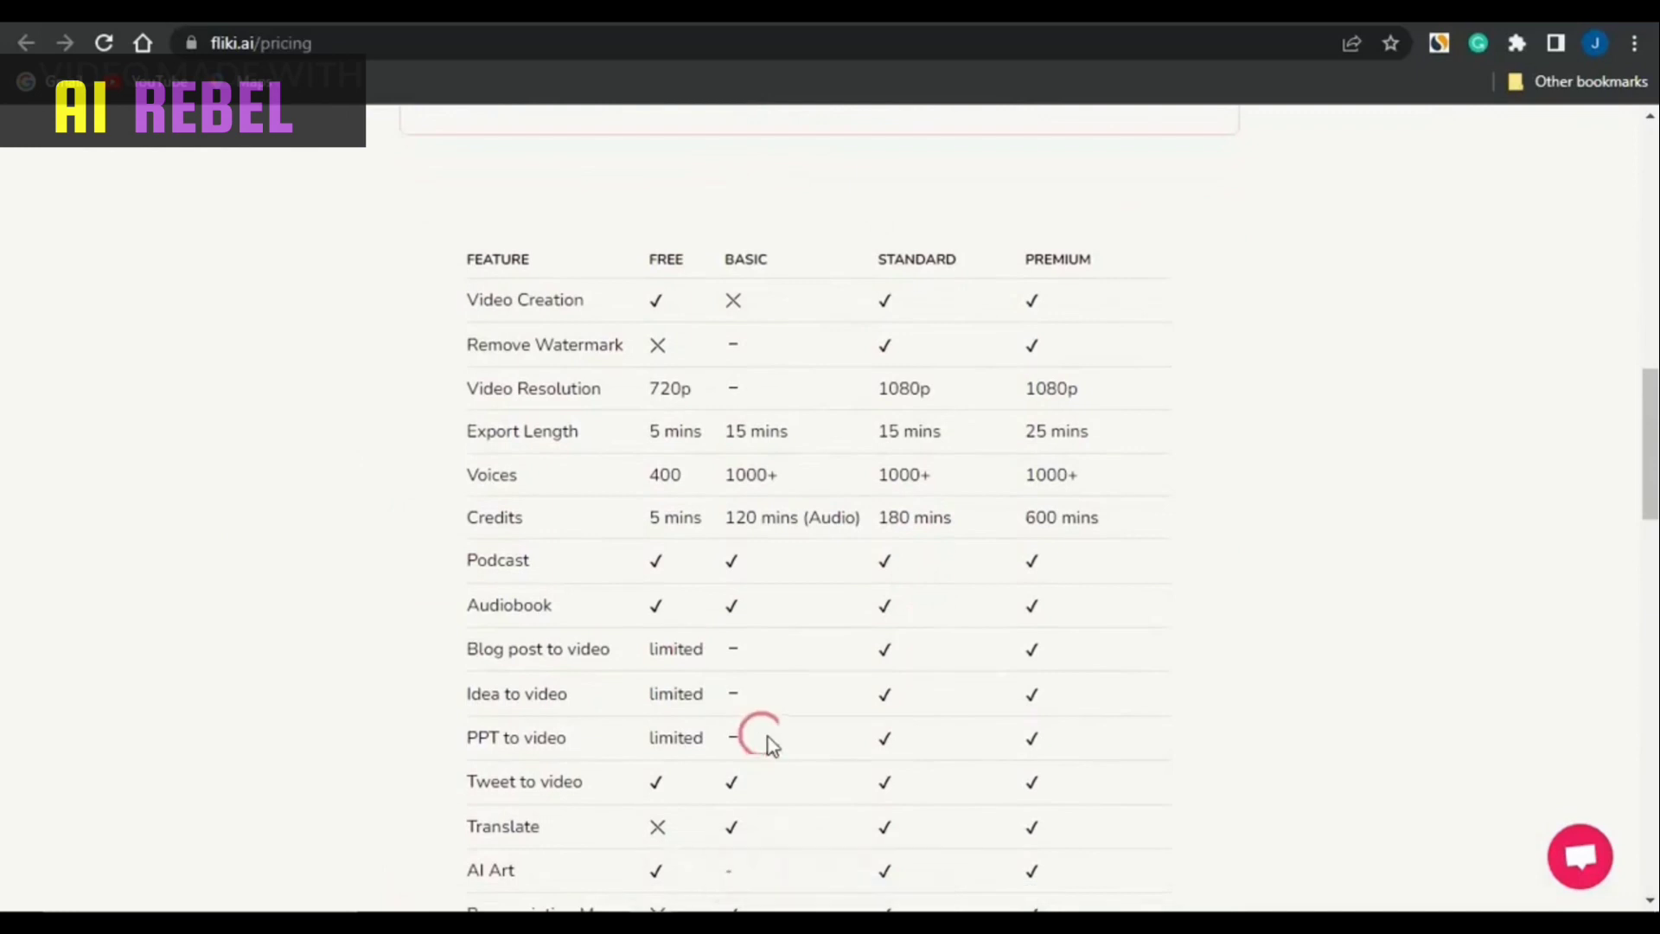
scroll(772, 745, "down", 1)
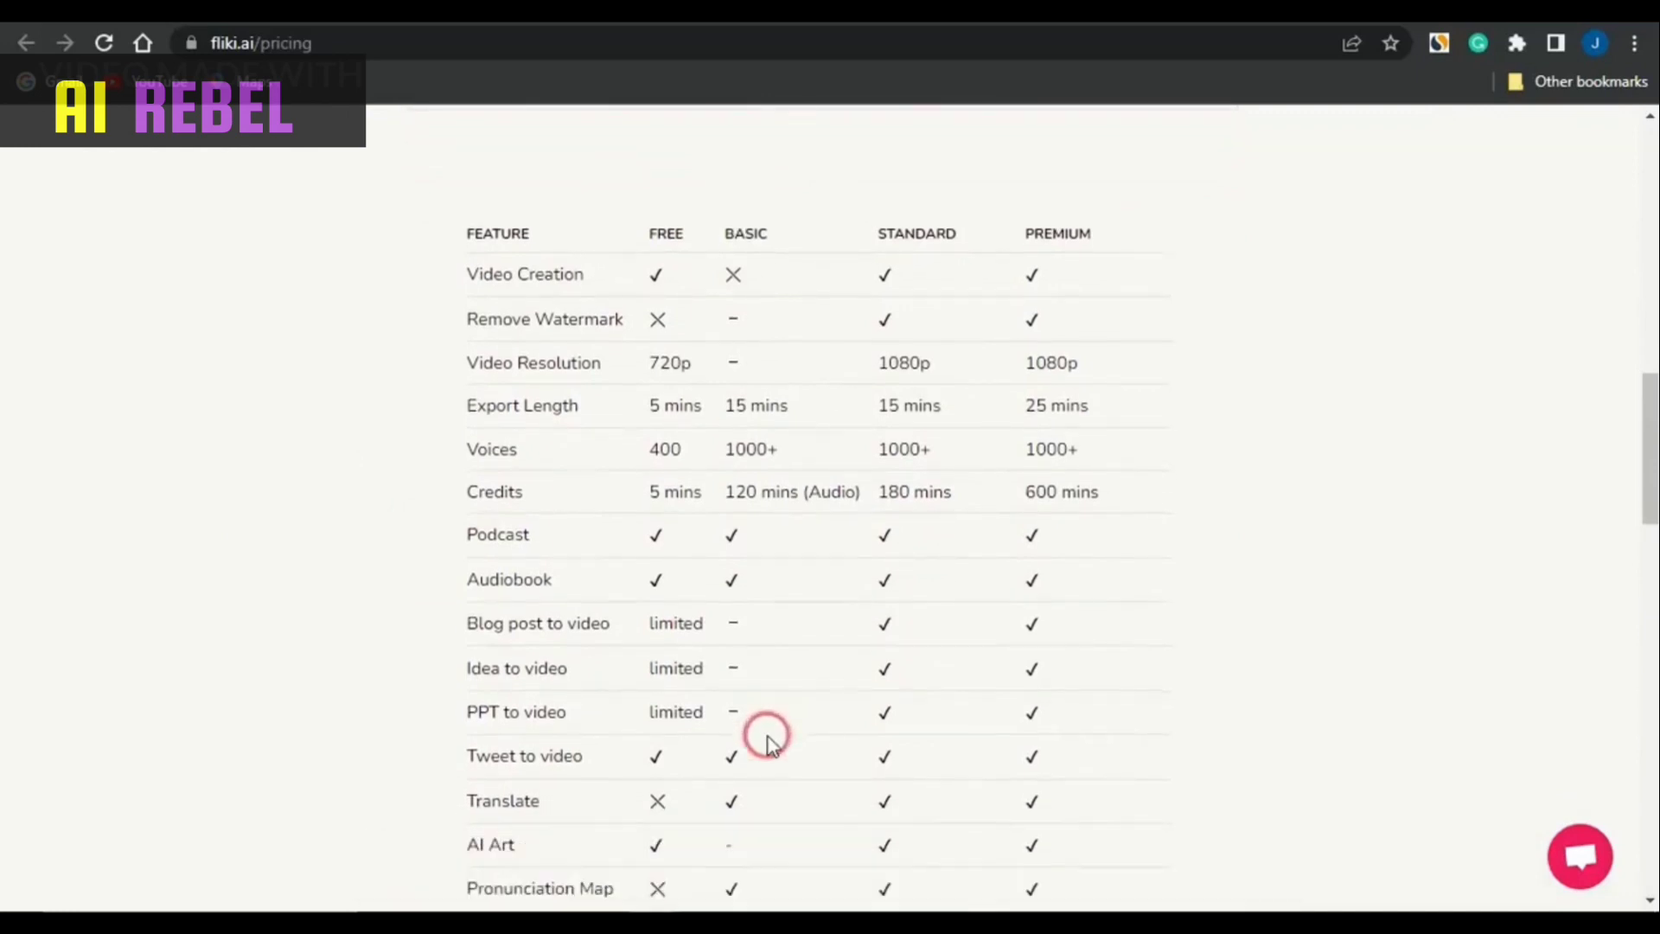
scroll(772, 745, "down", 4)
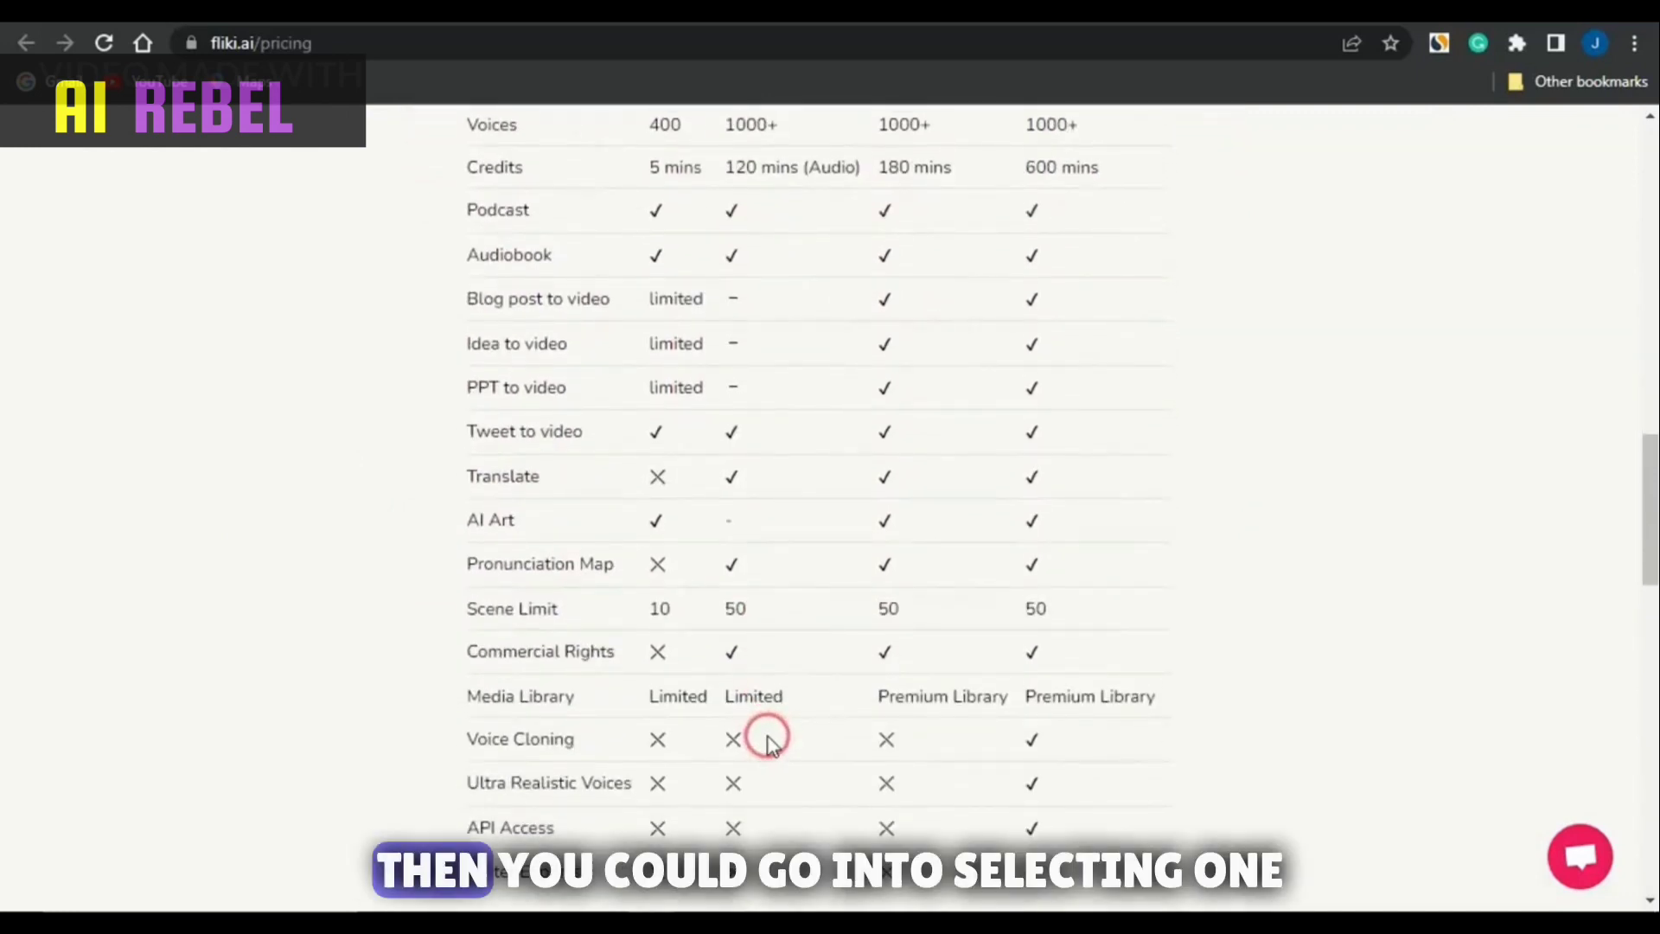
scroll(772, 743, "up", 5)
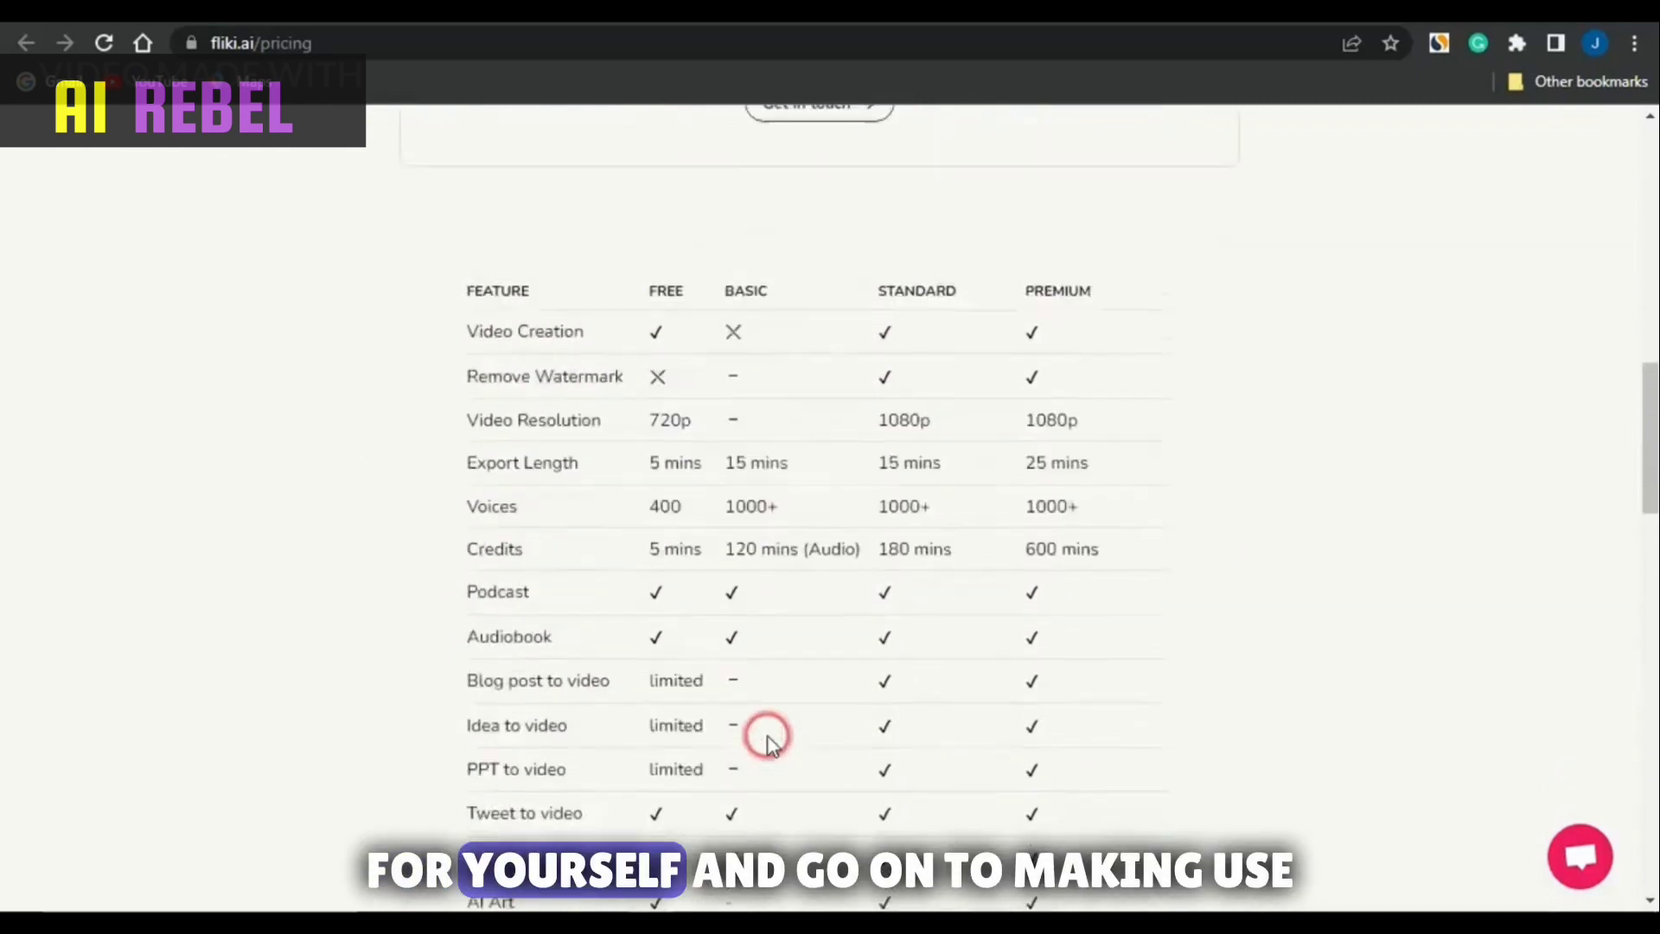
scroll(770, 740, "up", 12)
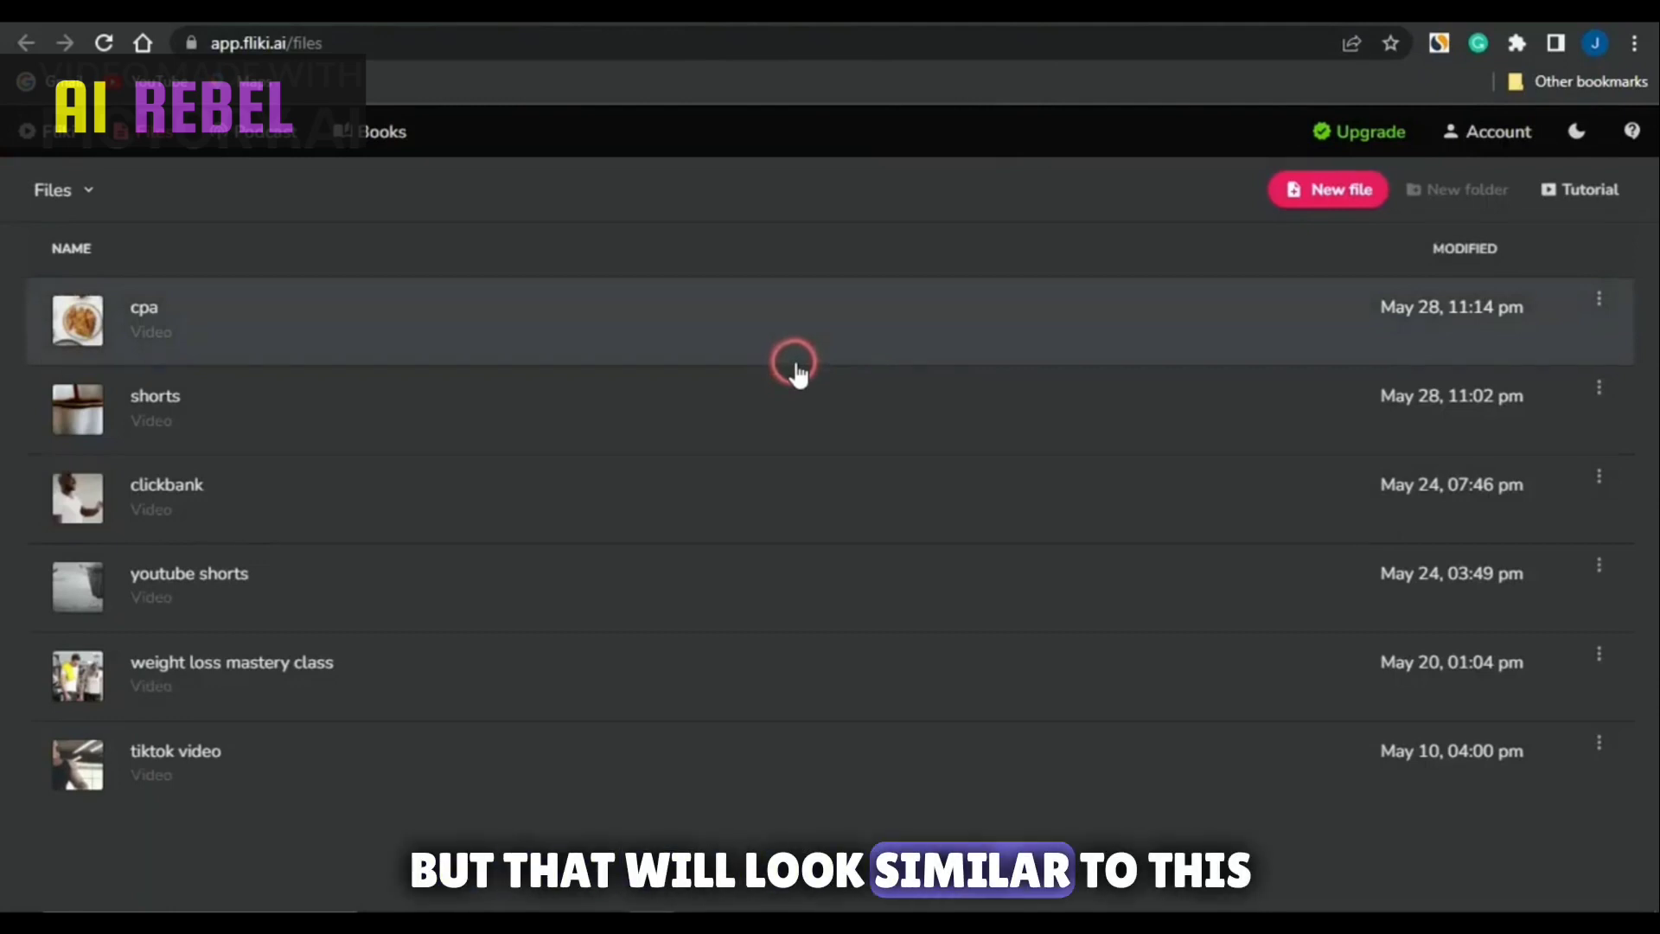
- Create a new English video file named 'youtube shorts new'
left_click(797, 371)
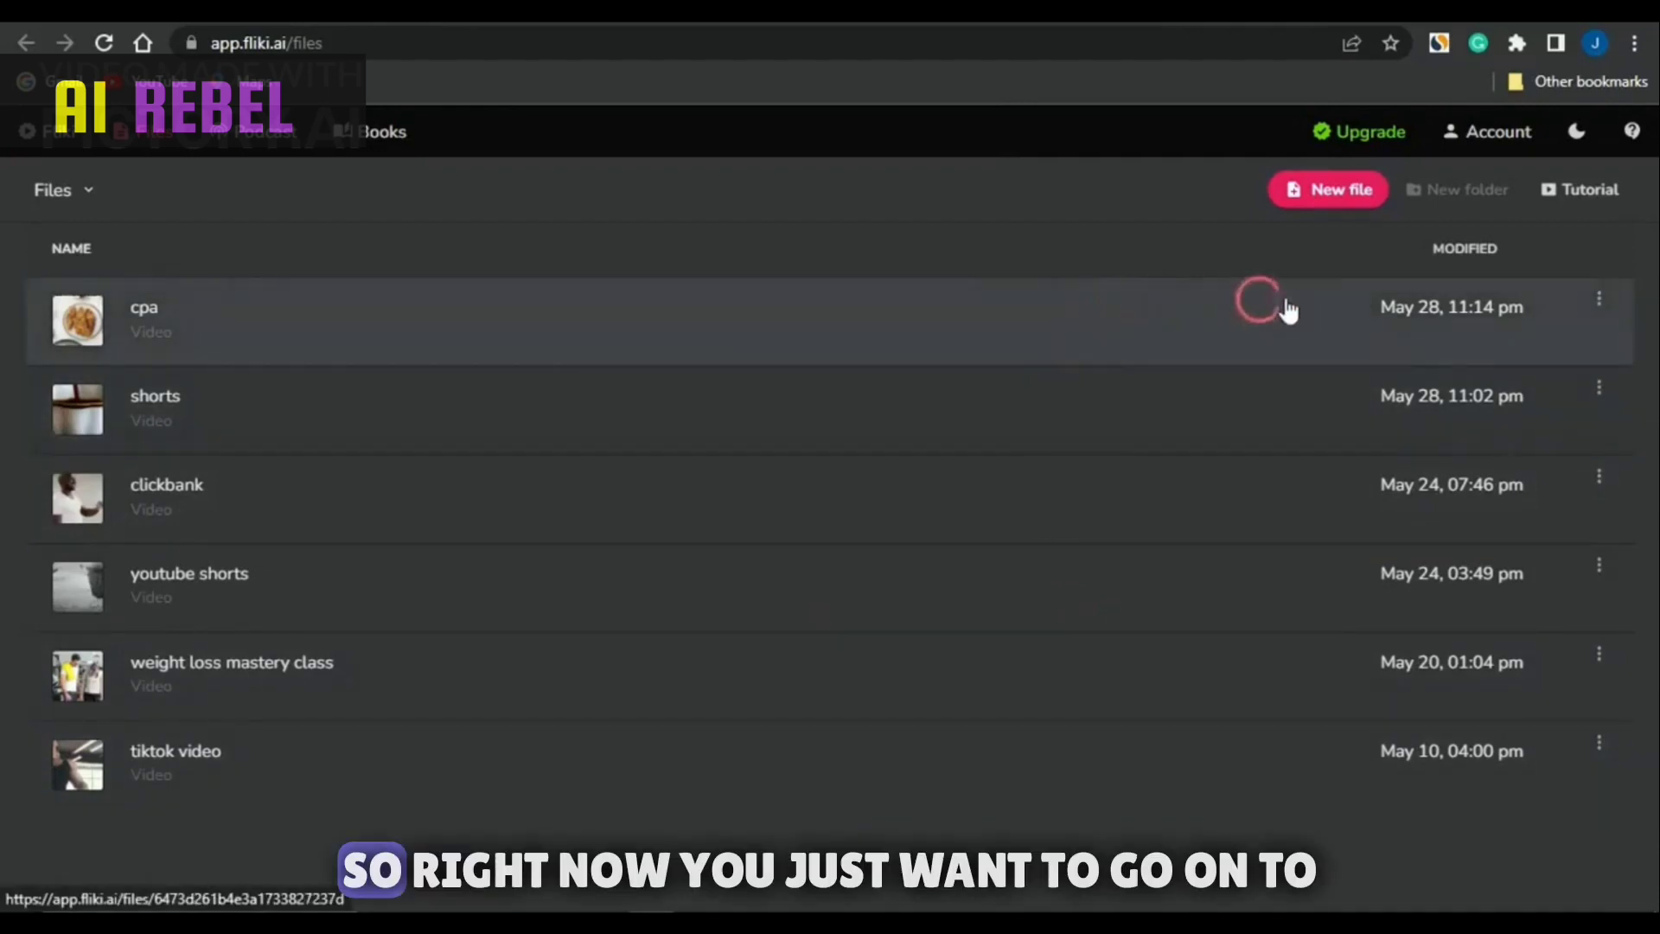
left_click(1332, 190)
left_click(850, 273)
key("Return")
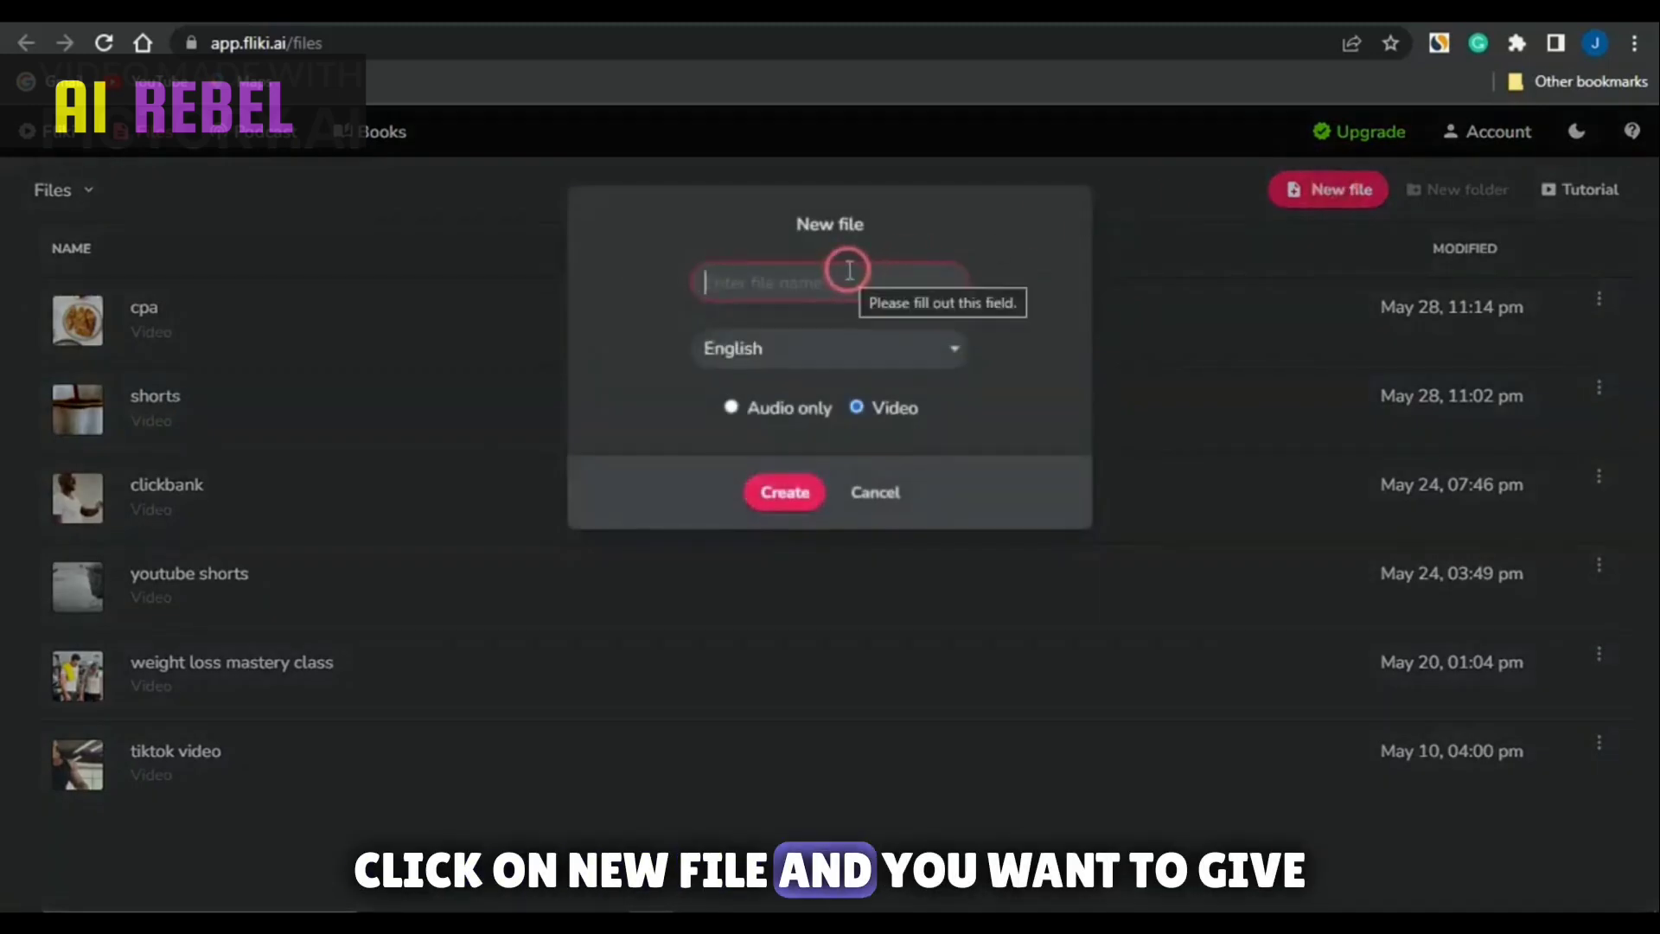
type("youtube shorts new")
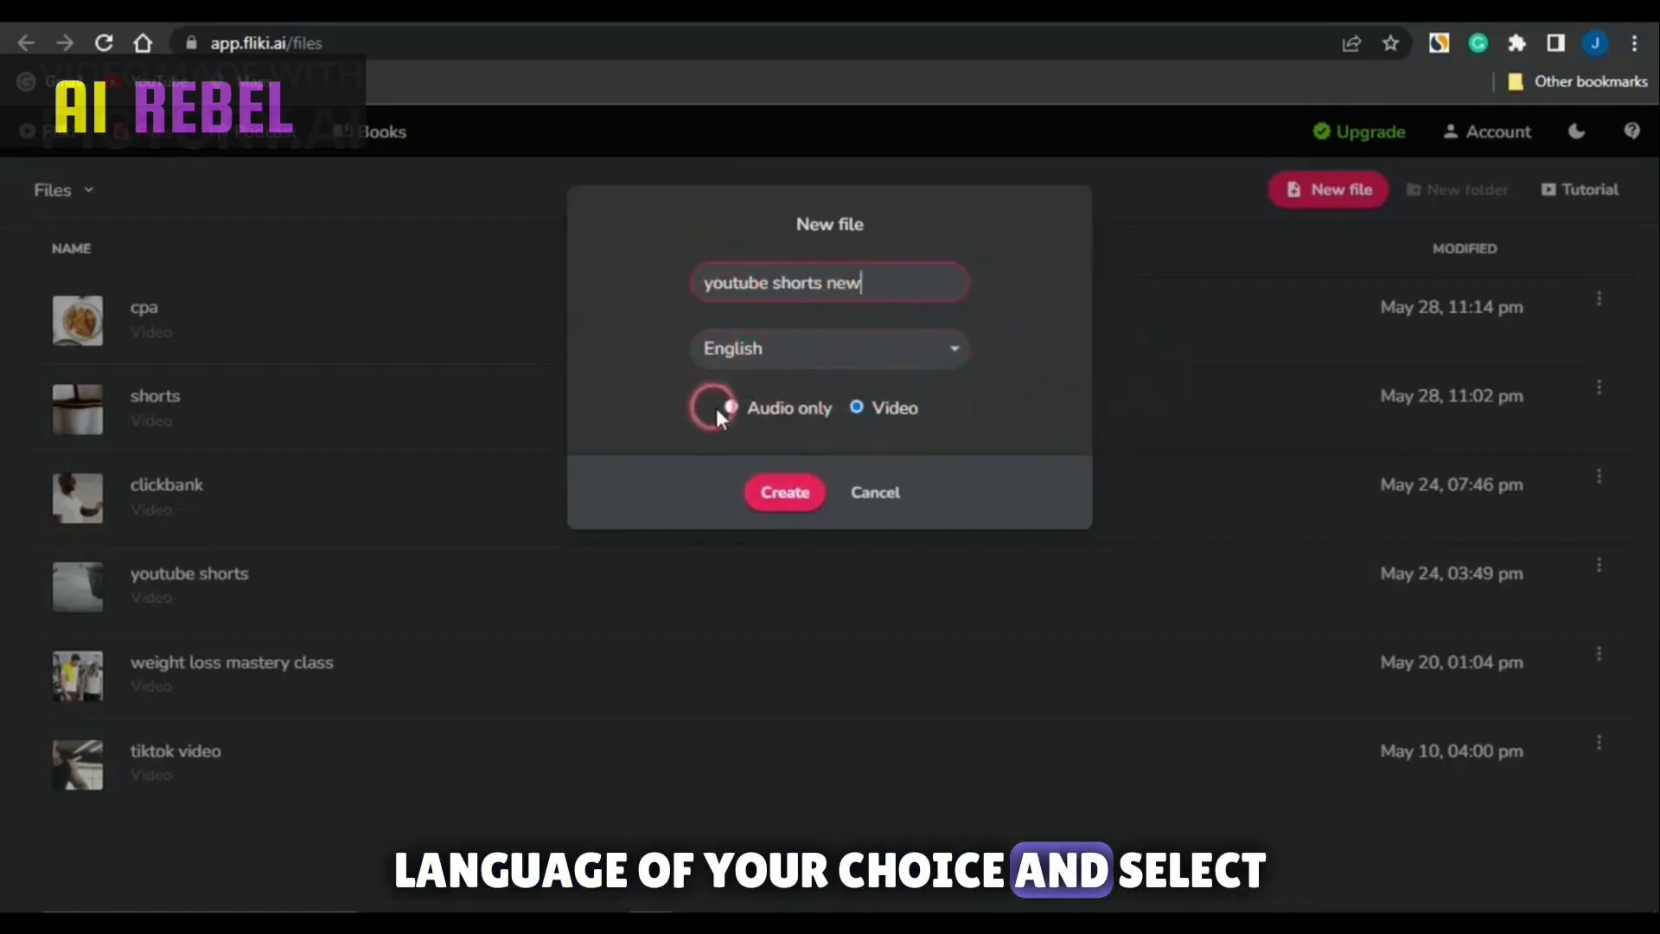
left_click(783, 493)
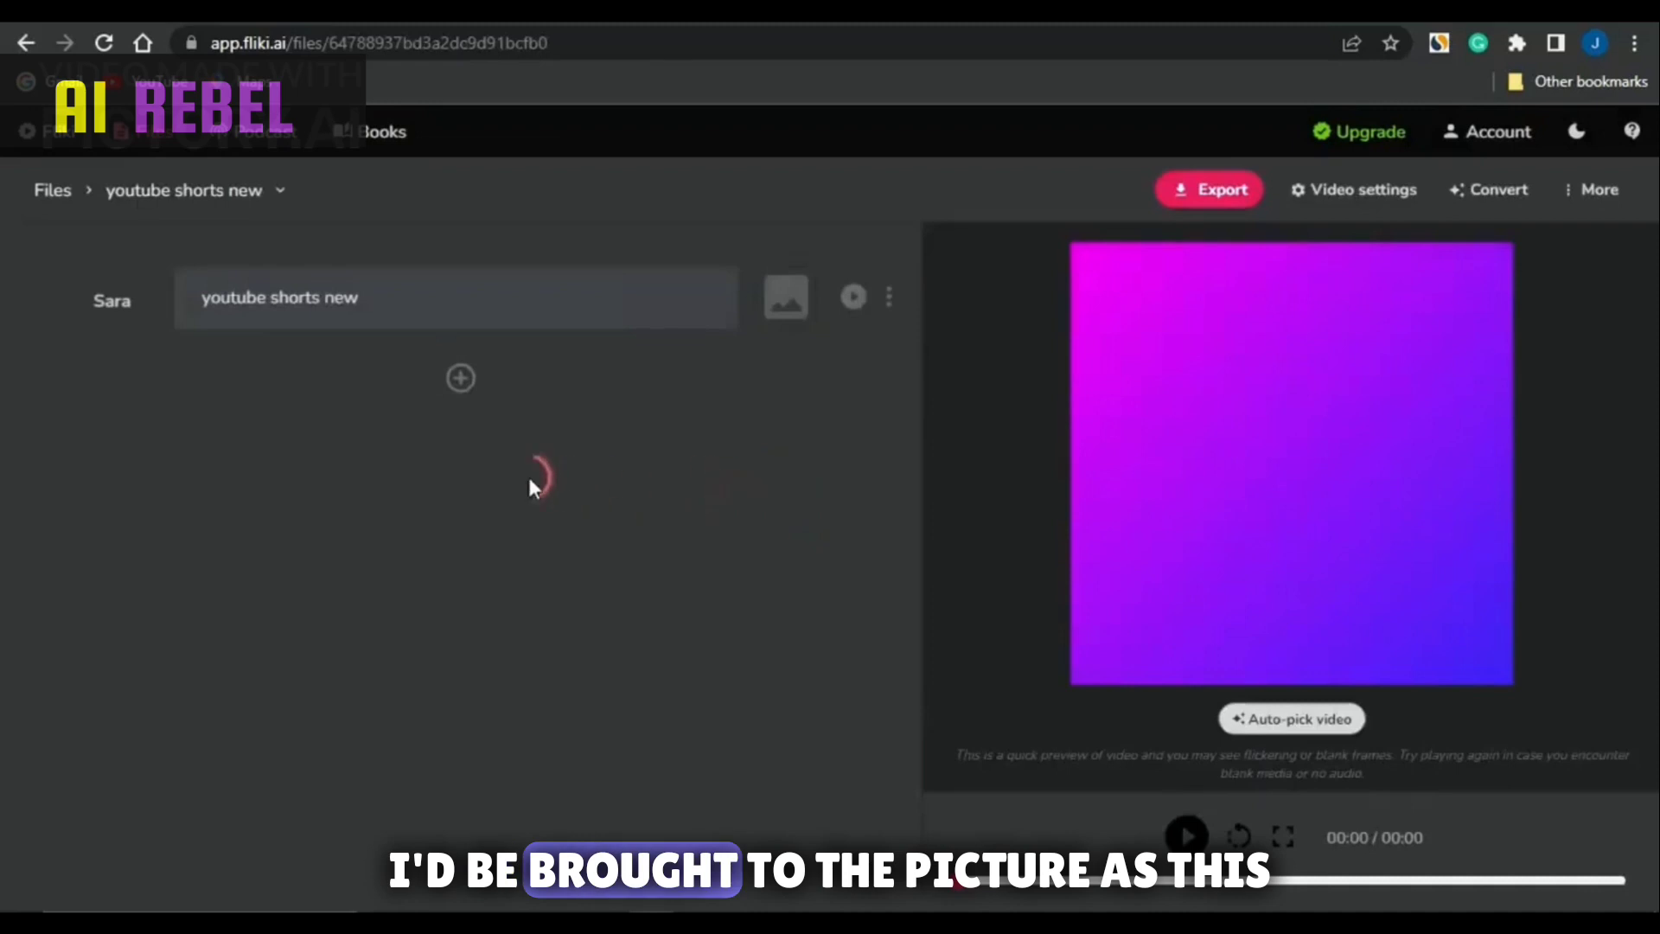
- Delete the default 'youtube shorts new' text so the first scene is blank
left_click(389, 308)
left_click_drag(389, 307, 142, 306)
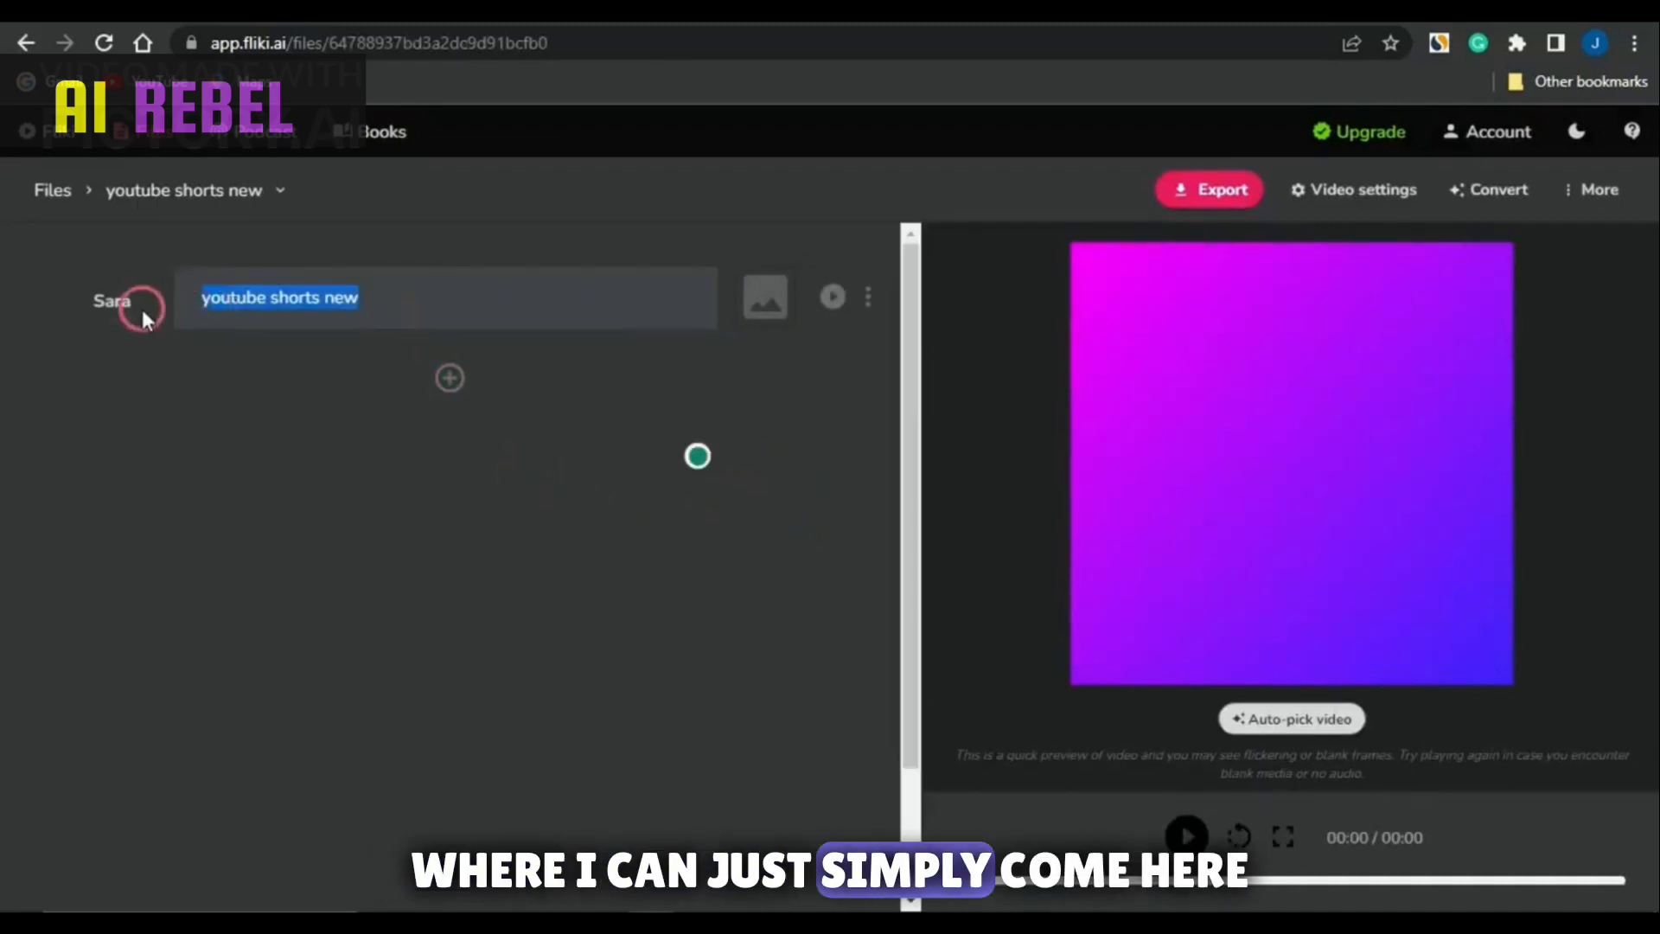
key("BackSpace")
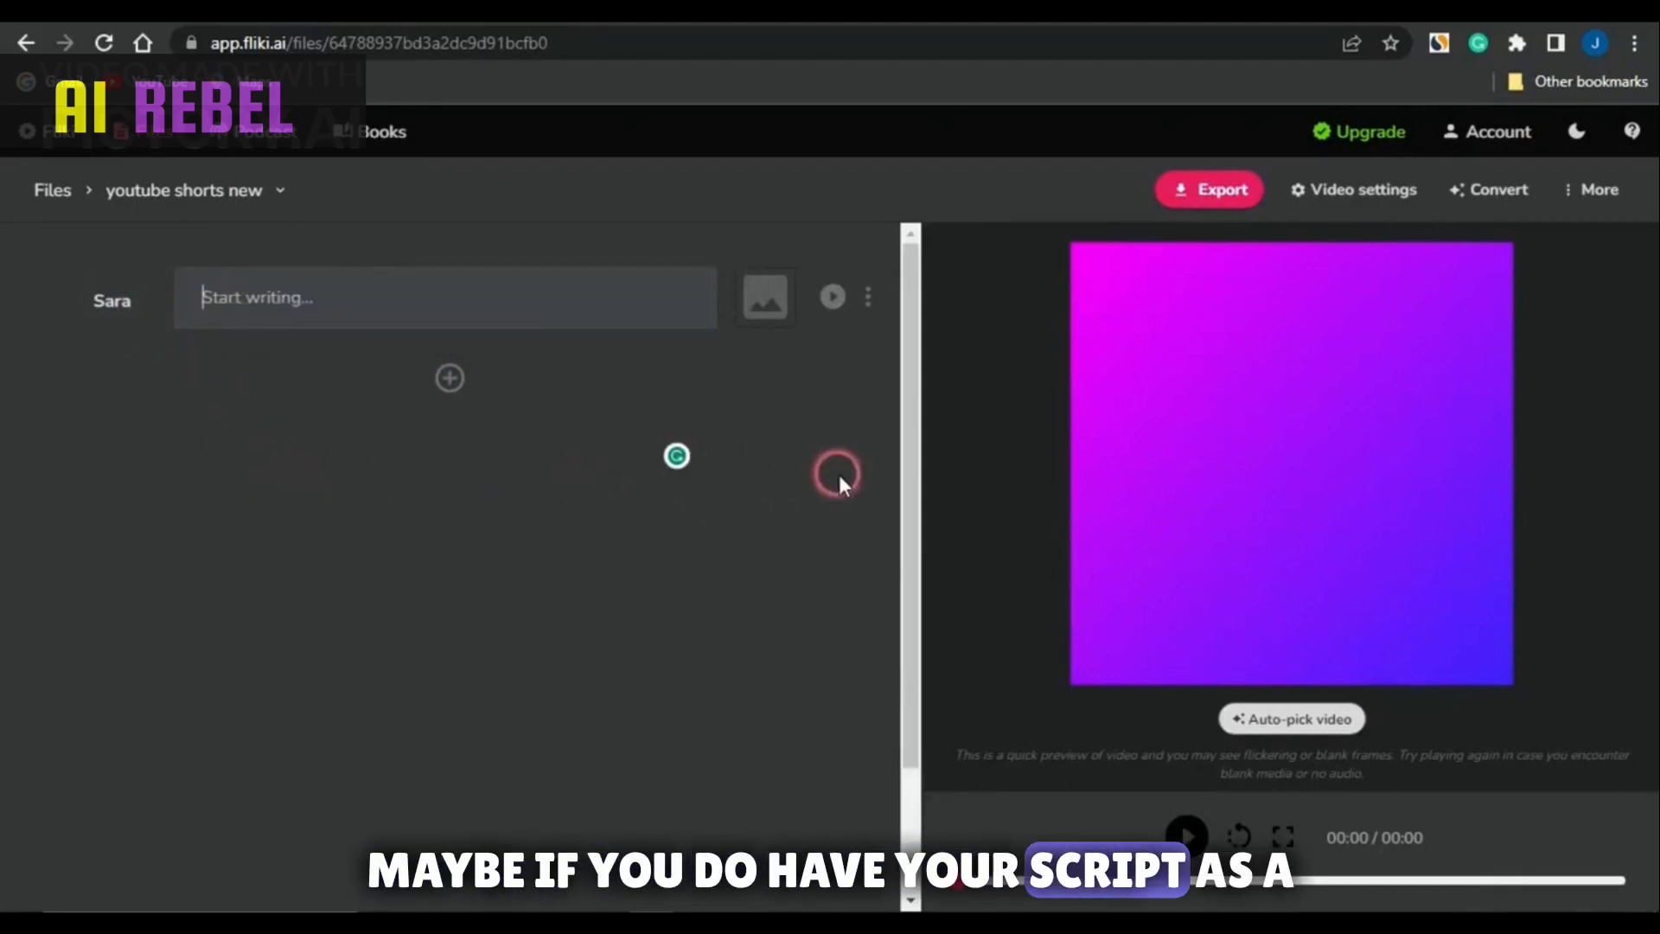
left_click(1499, 206)
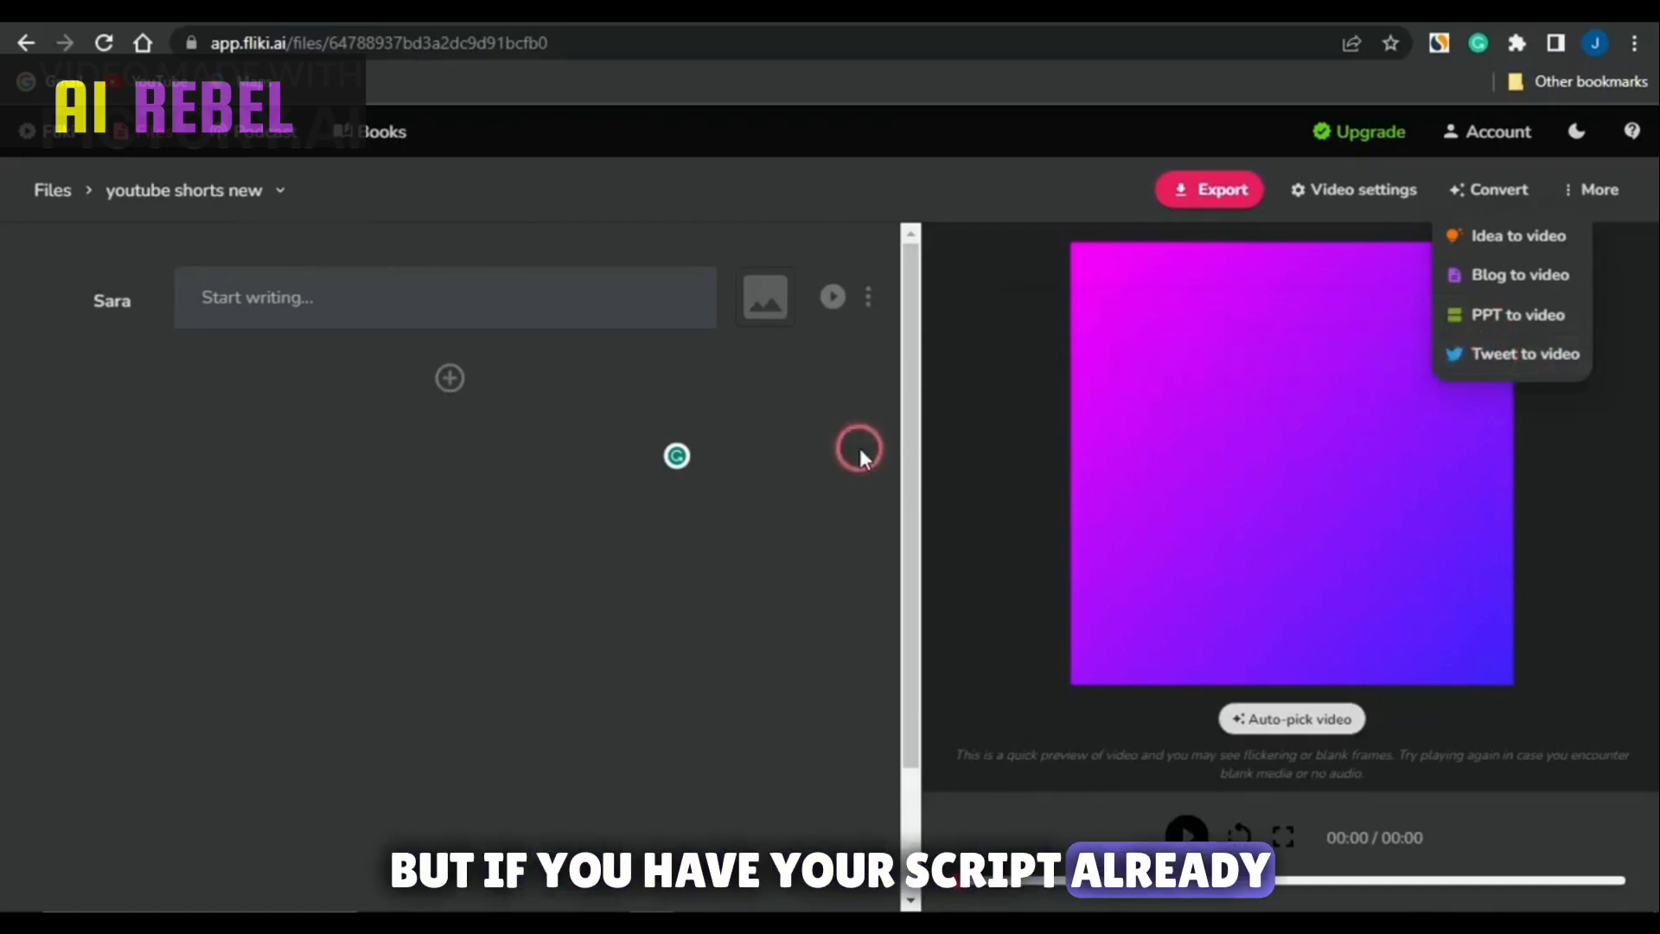
left_click(422, 287)
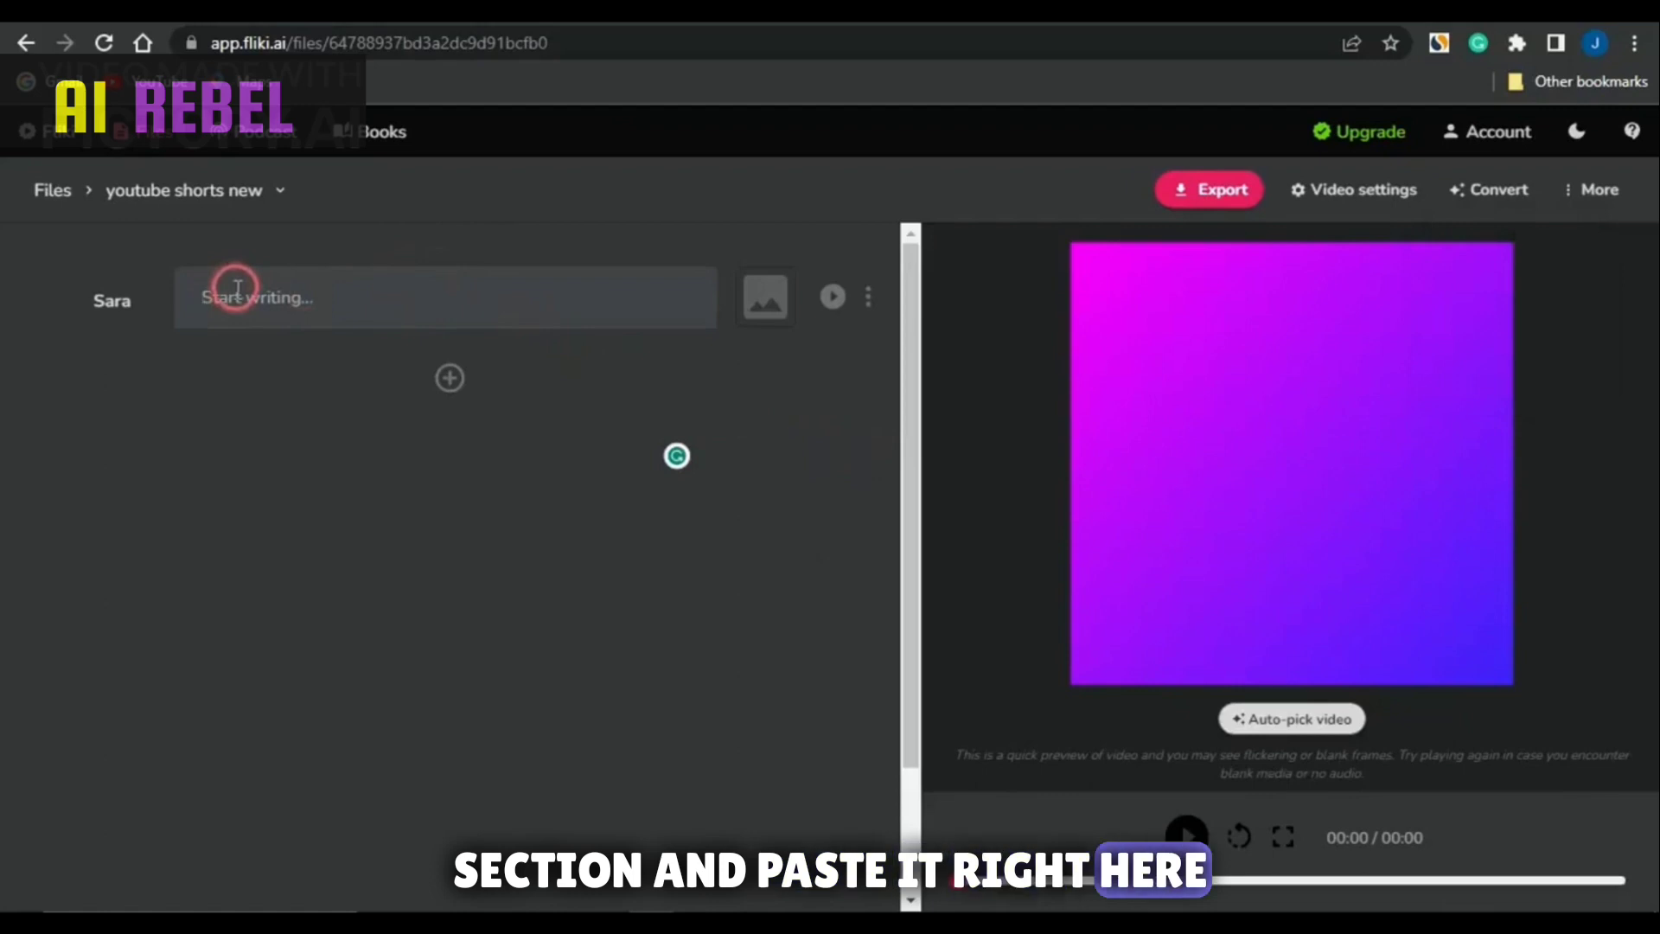
- Paste the muscle-building script into auto-clipped scenes and bring up the first scene's media library
key("ctrl+v")
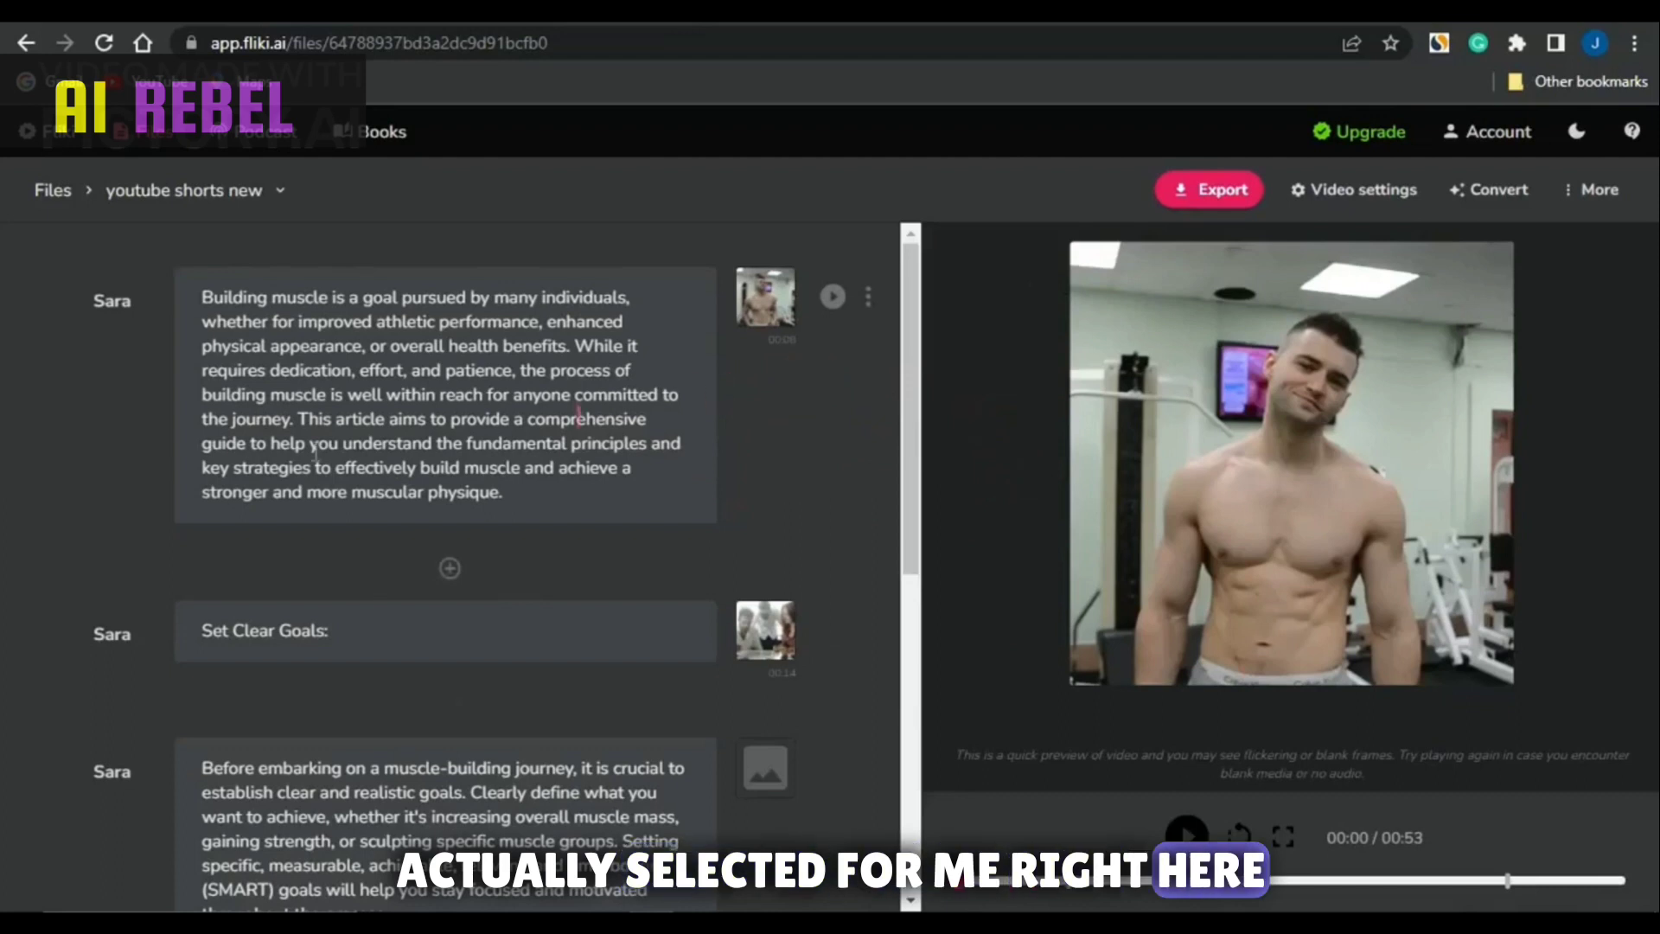
scroll(345, 651, "down", 5)
scroll(345, 651, "down", 2)
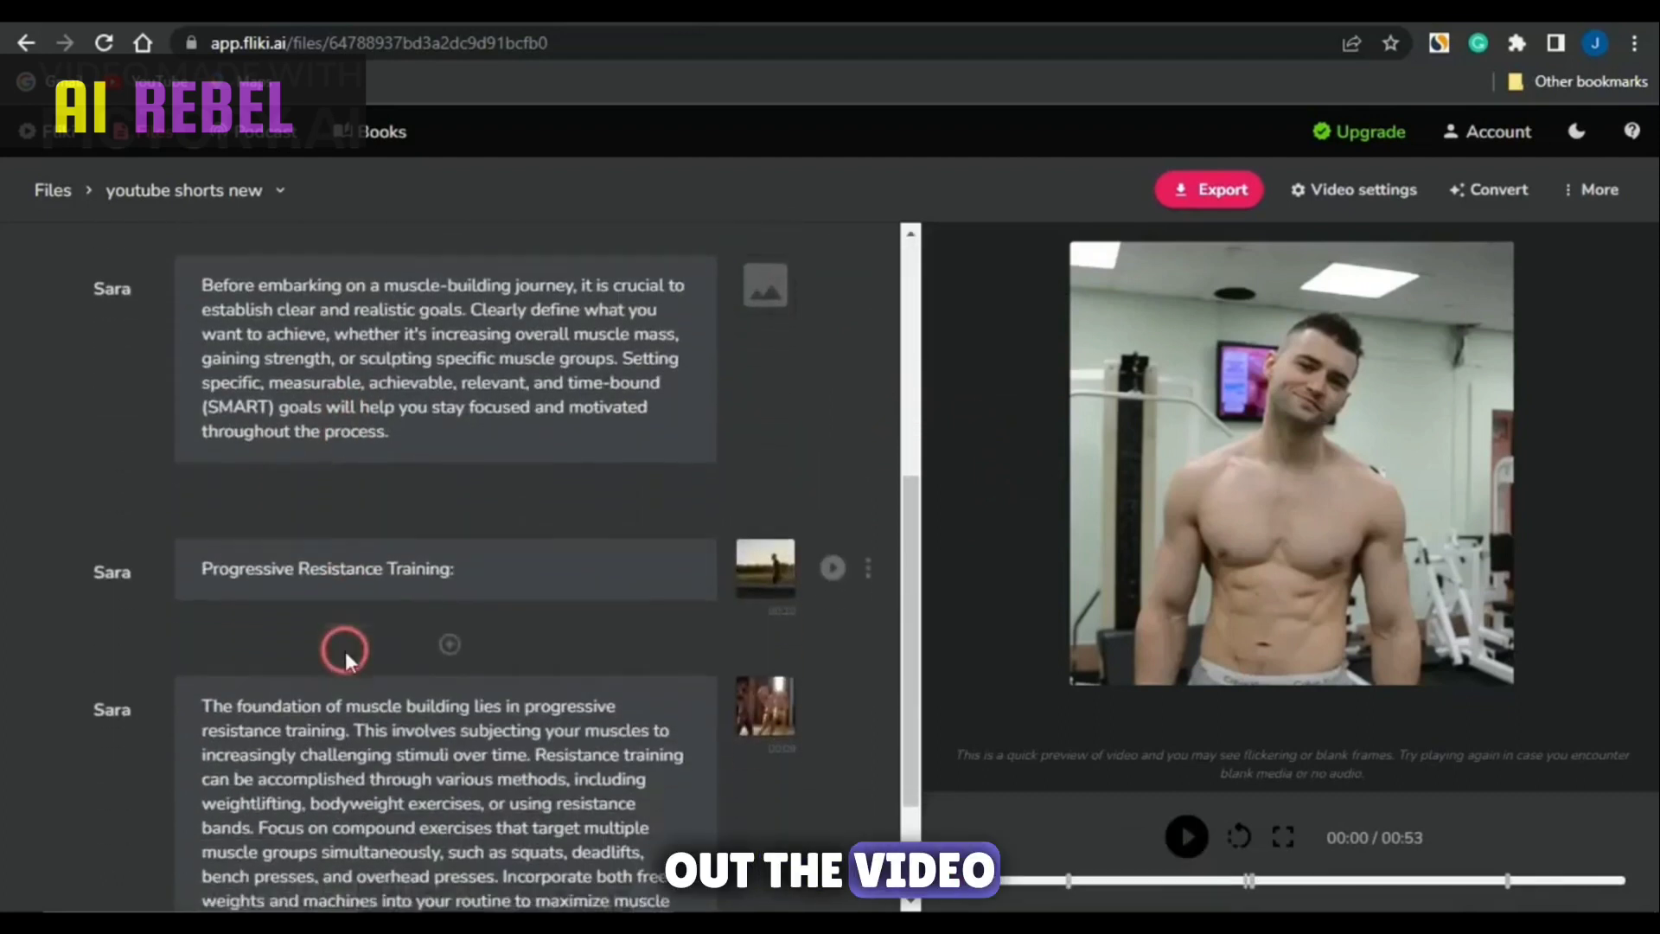
scroll(346, 651, "up", 8)
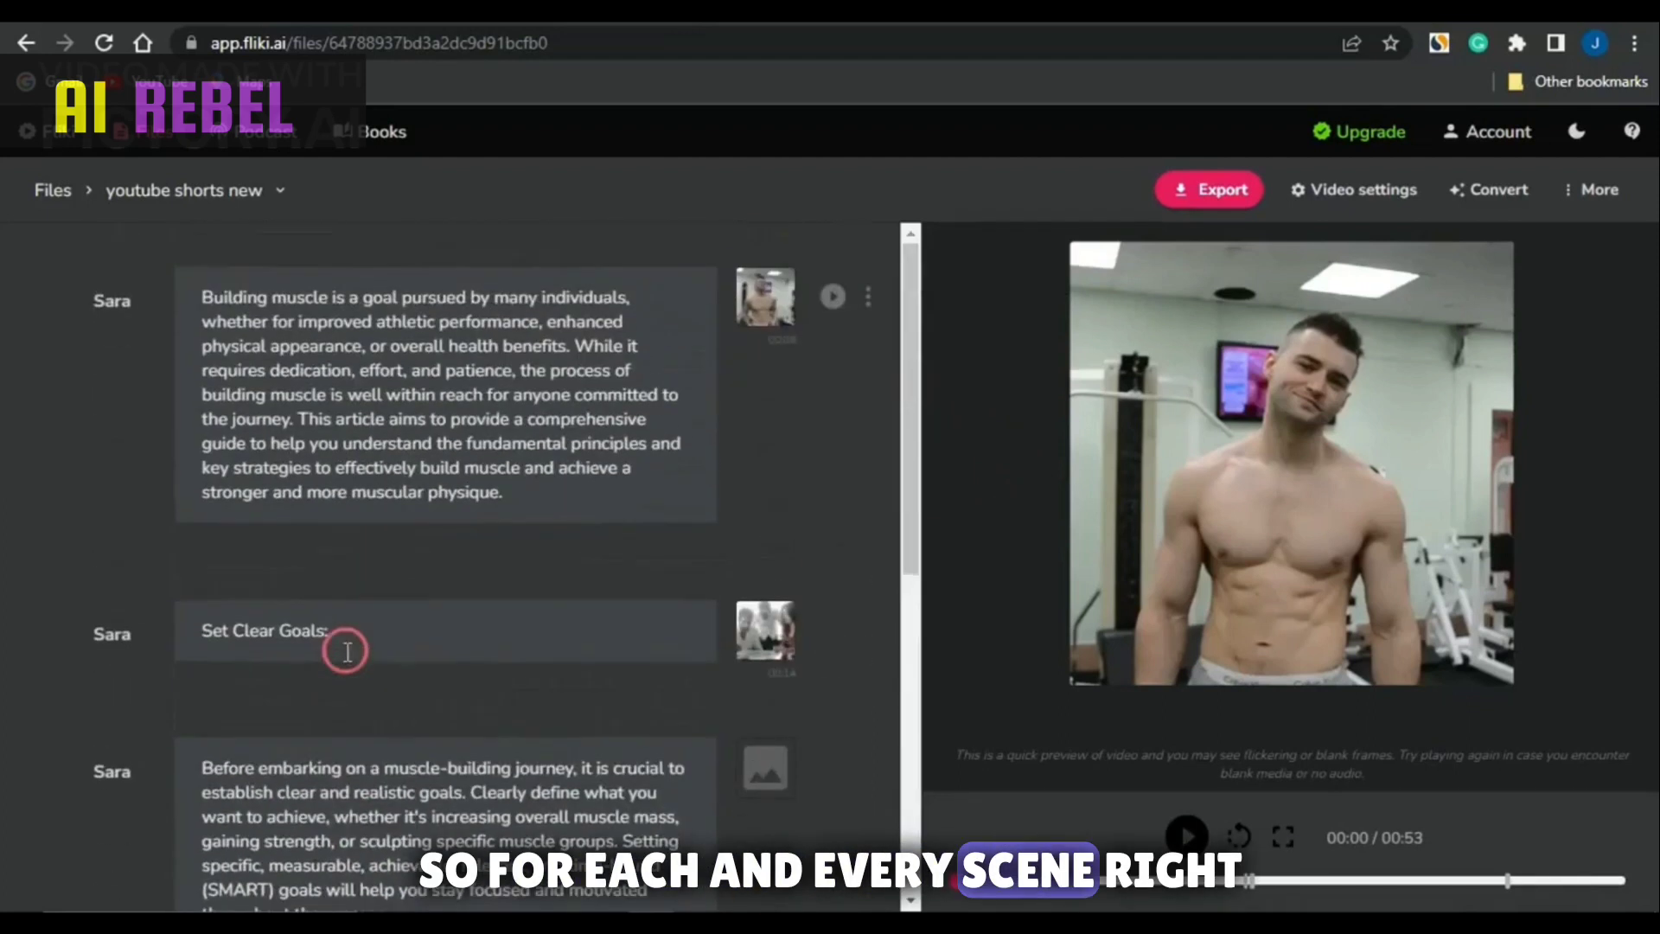
left_click(662, 448)
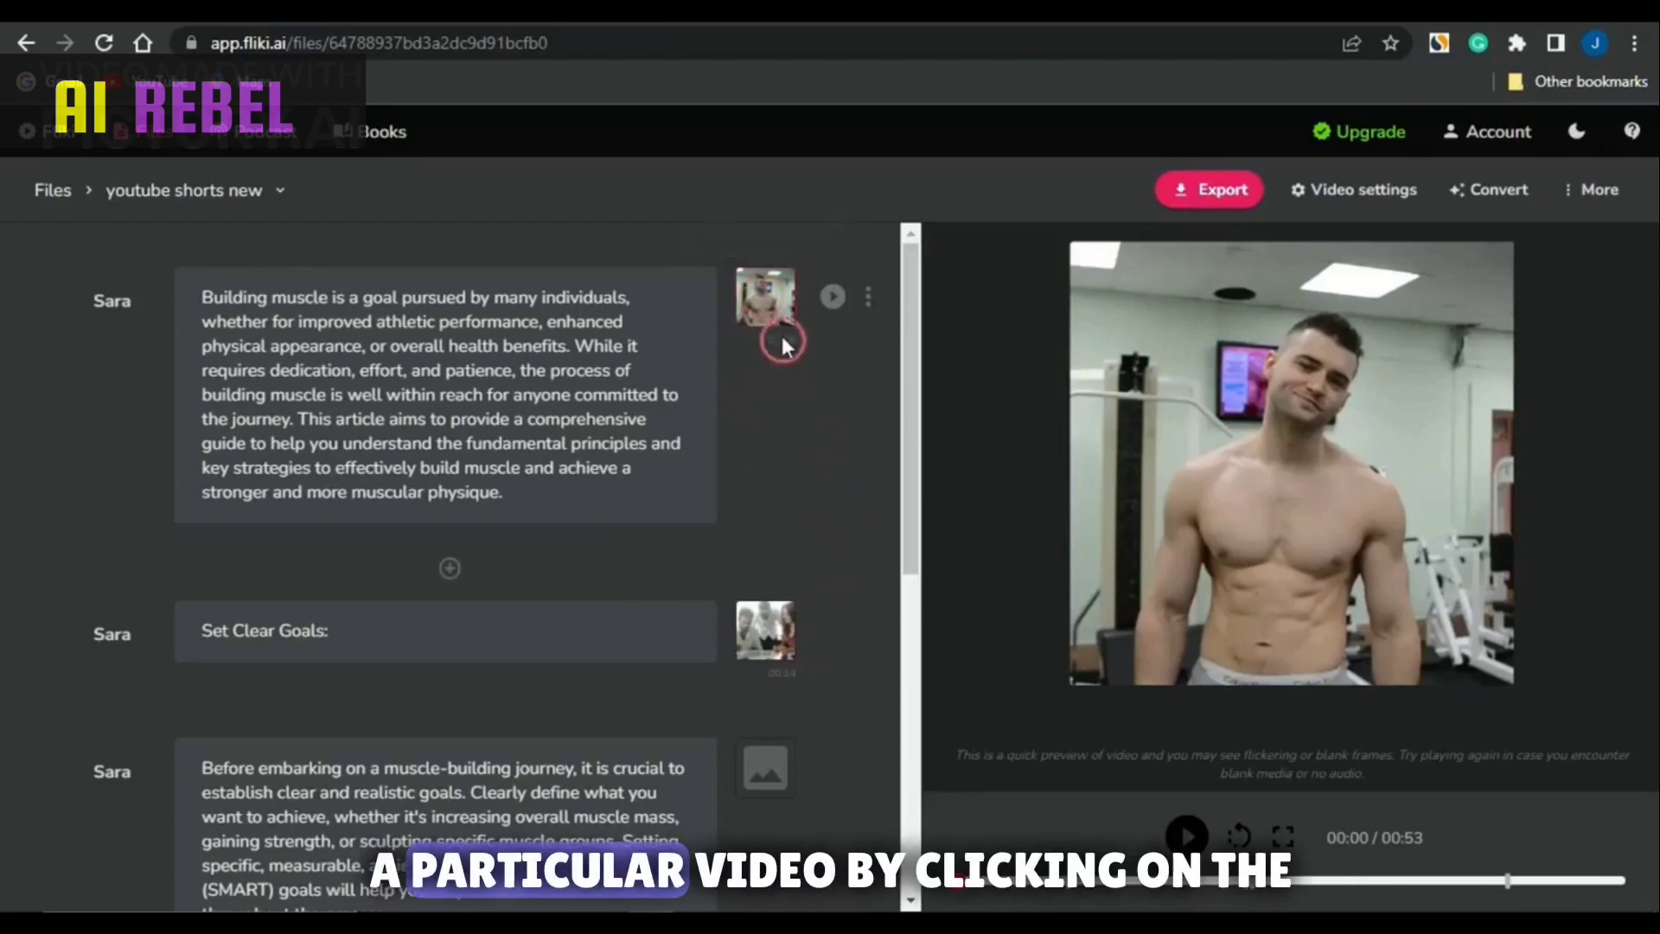
left_click(768, 311)
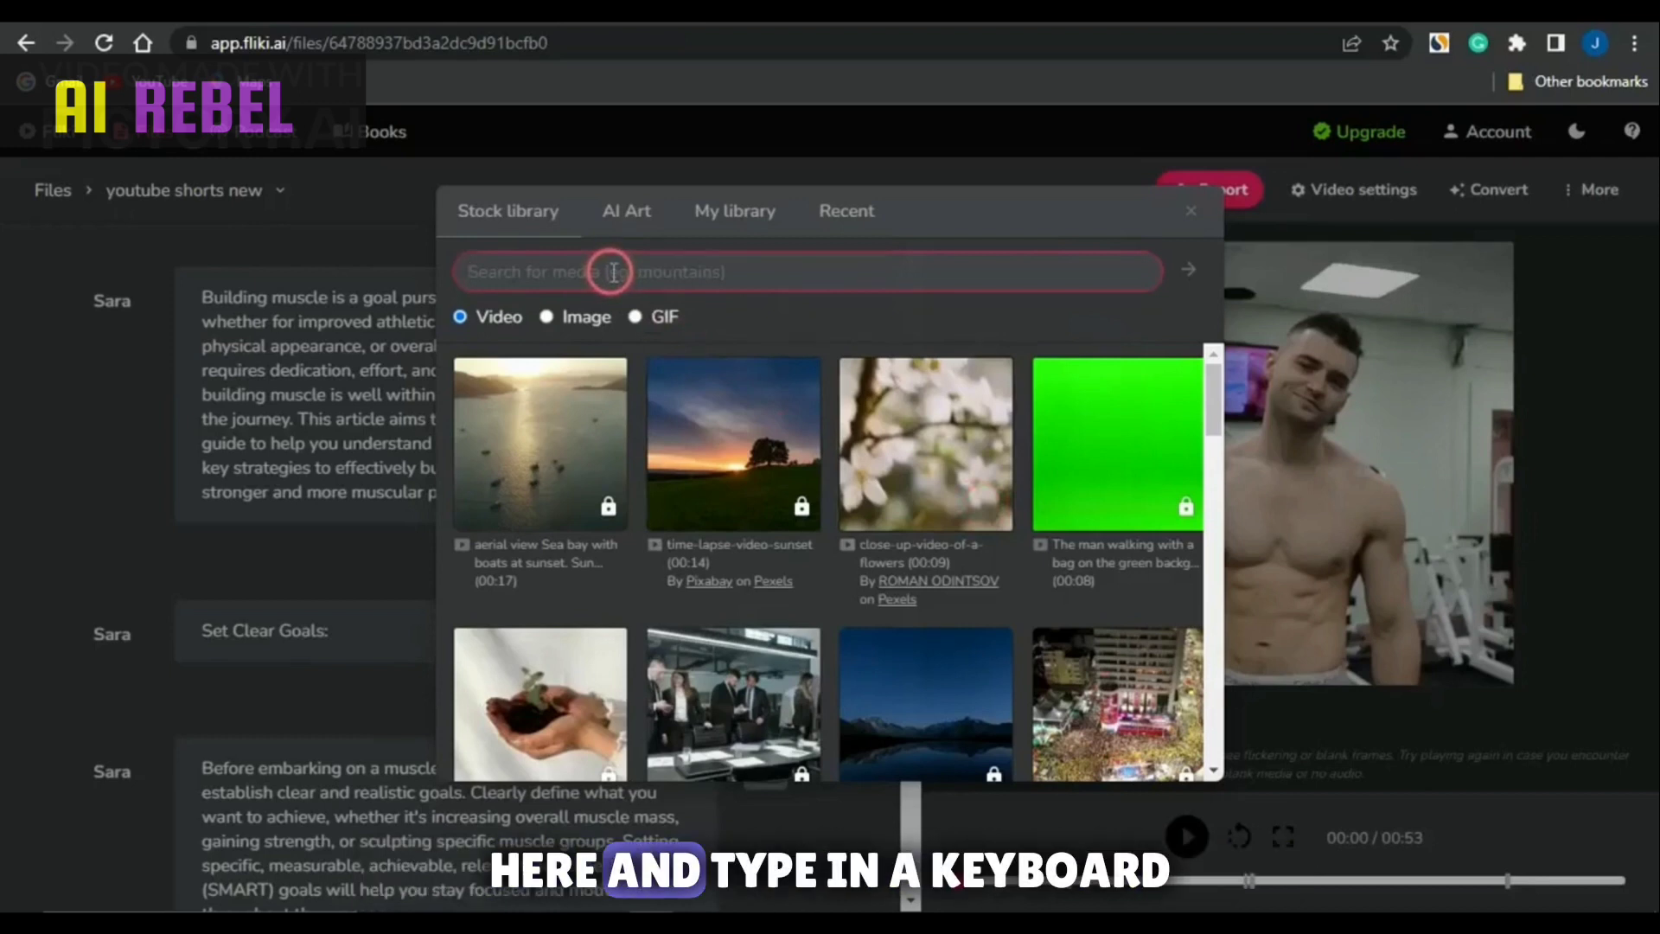
- Search stock clips for 'muscle', view My library's Choose File upload, then close the picker
type("m")
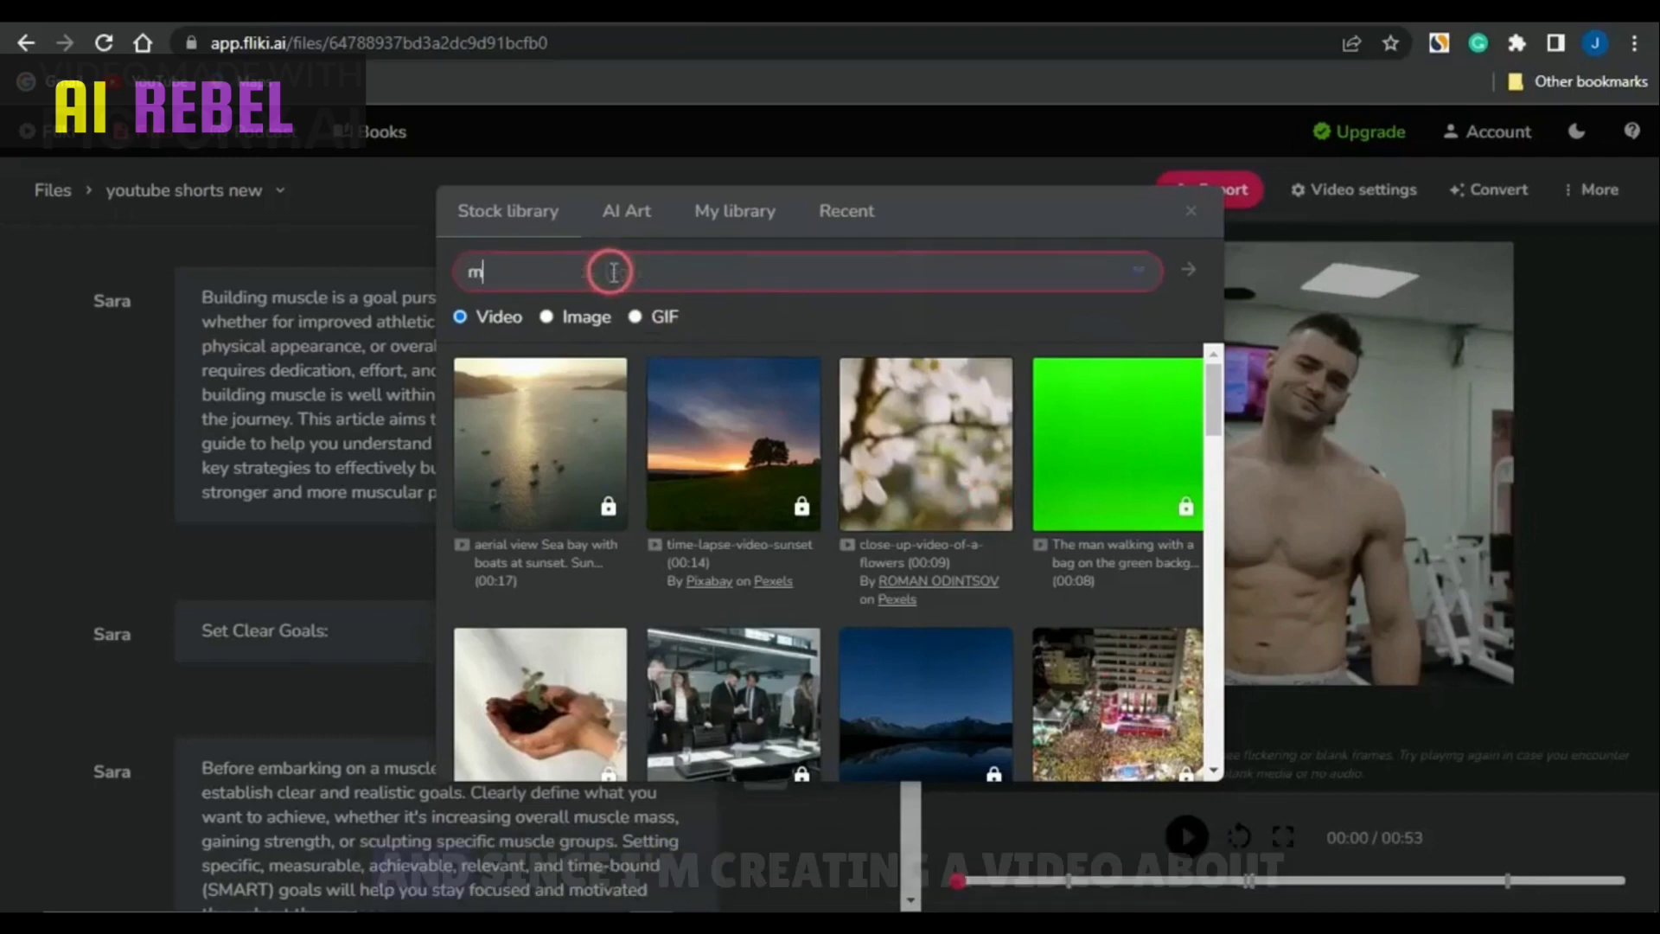
type("uscle")
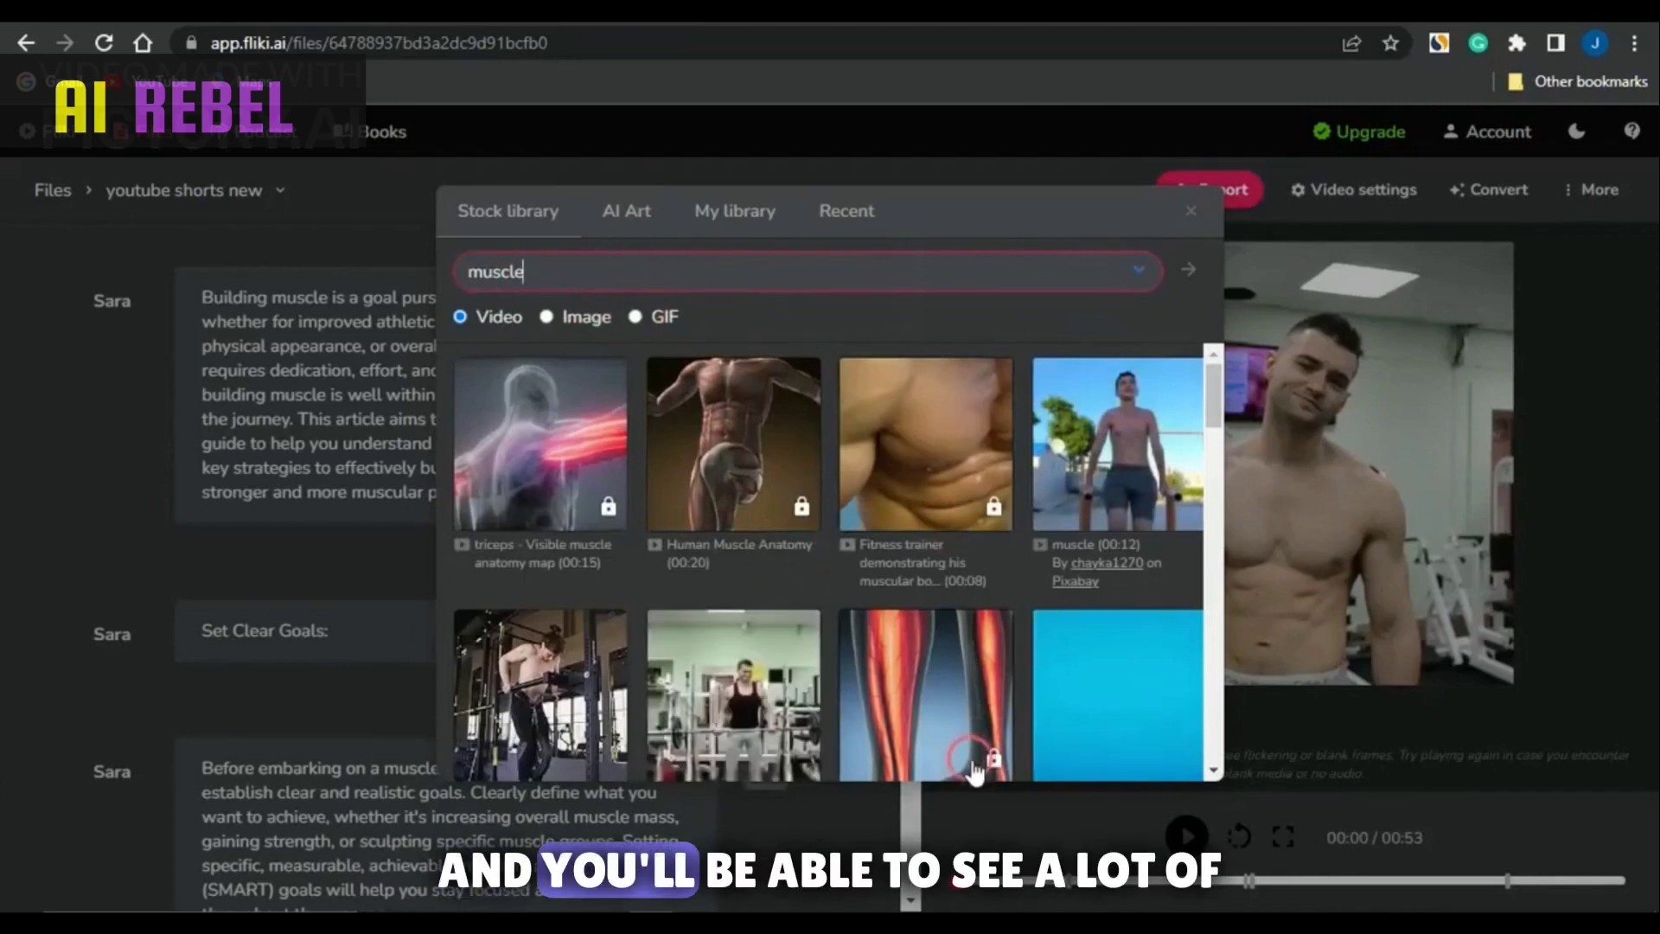
scroll(971, 761, "down", 3)
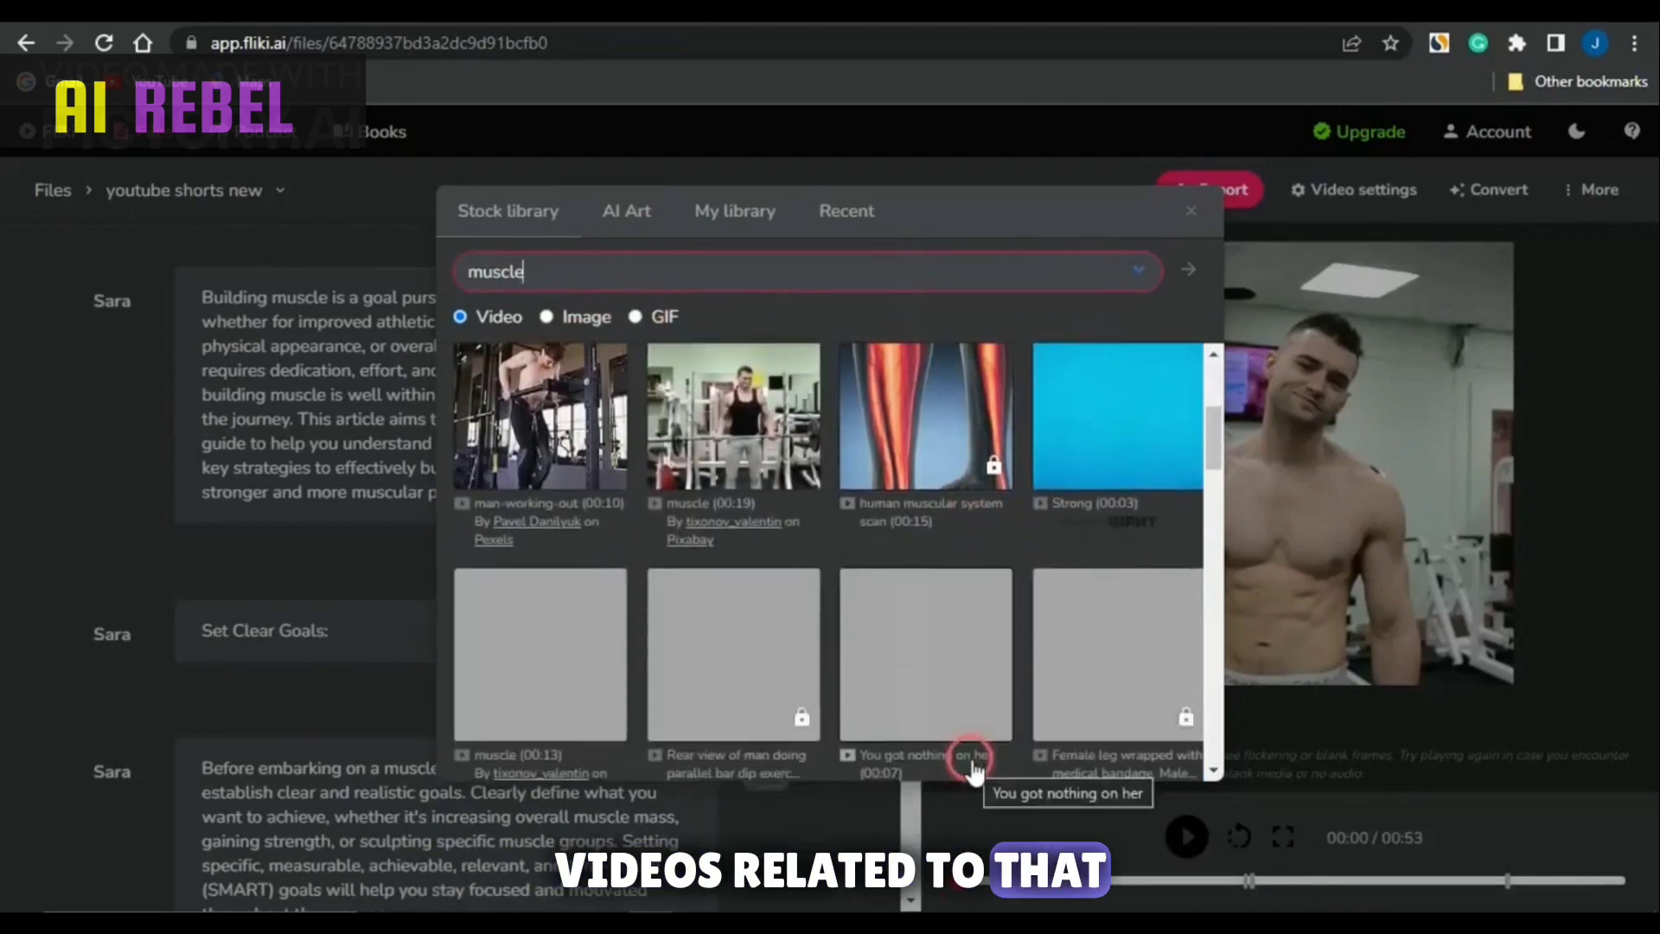
scroll(971, 767, "up", 3)
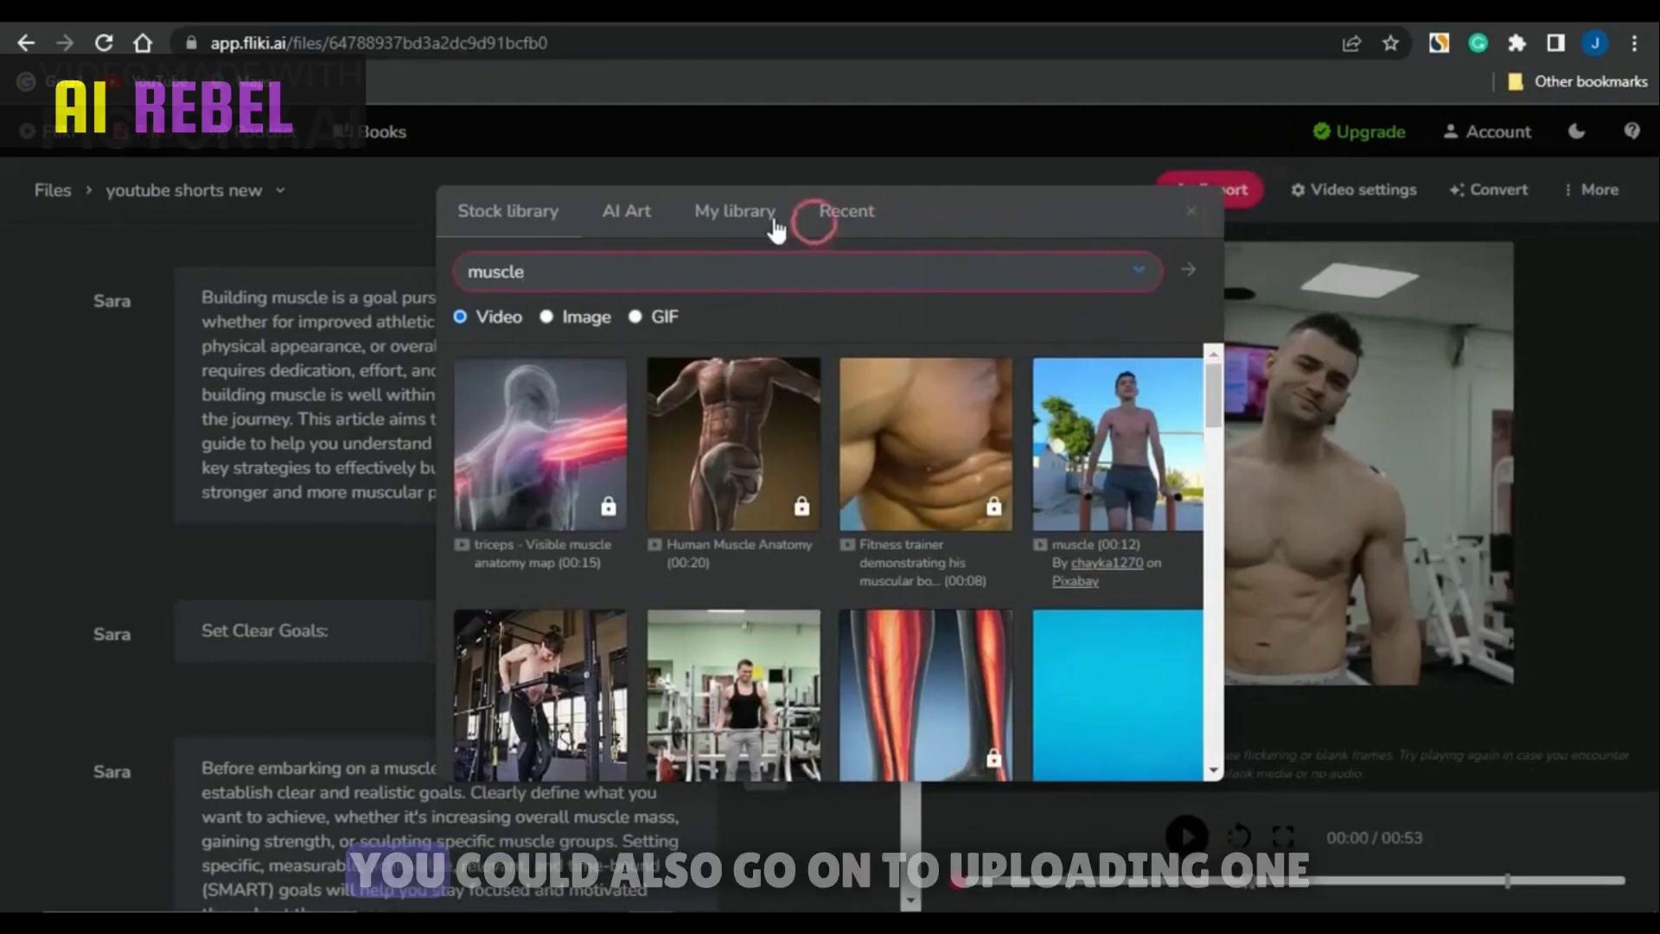
left_click(744, 212)
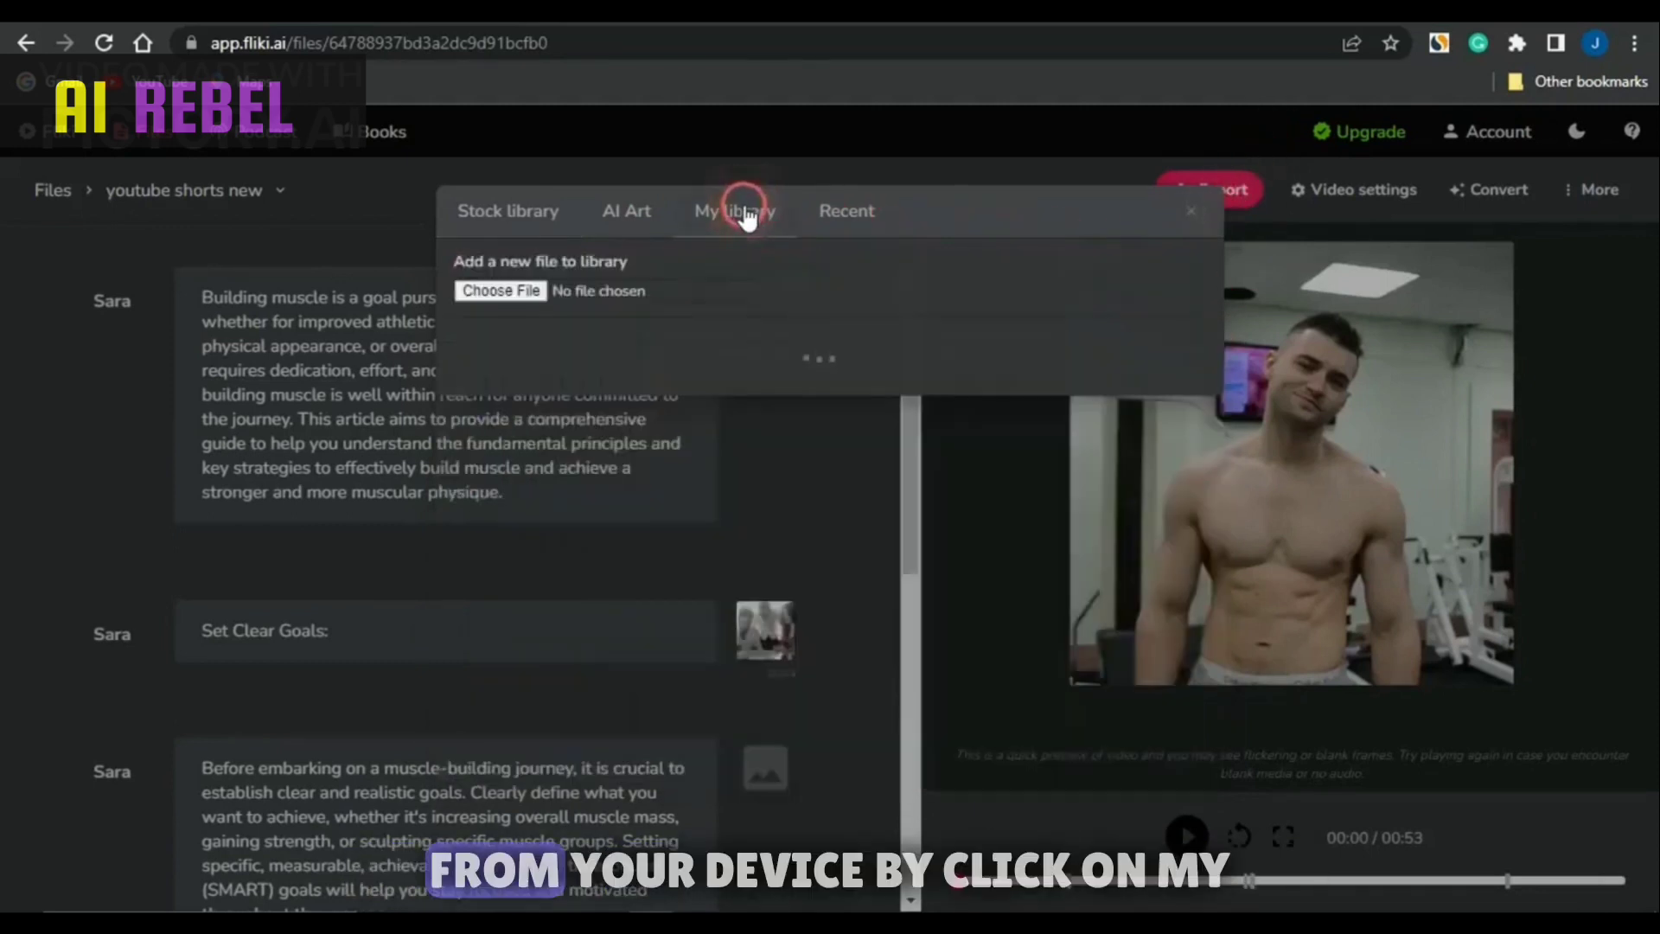
left_click(521, 292)
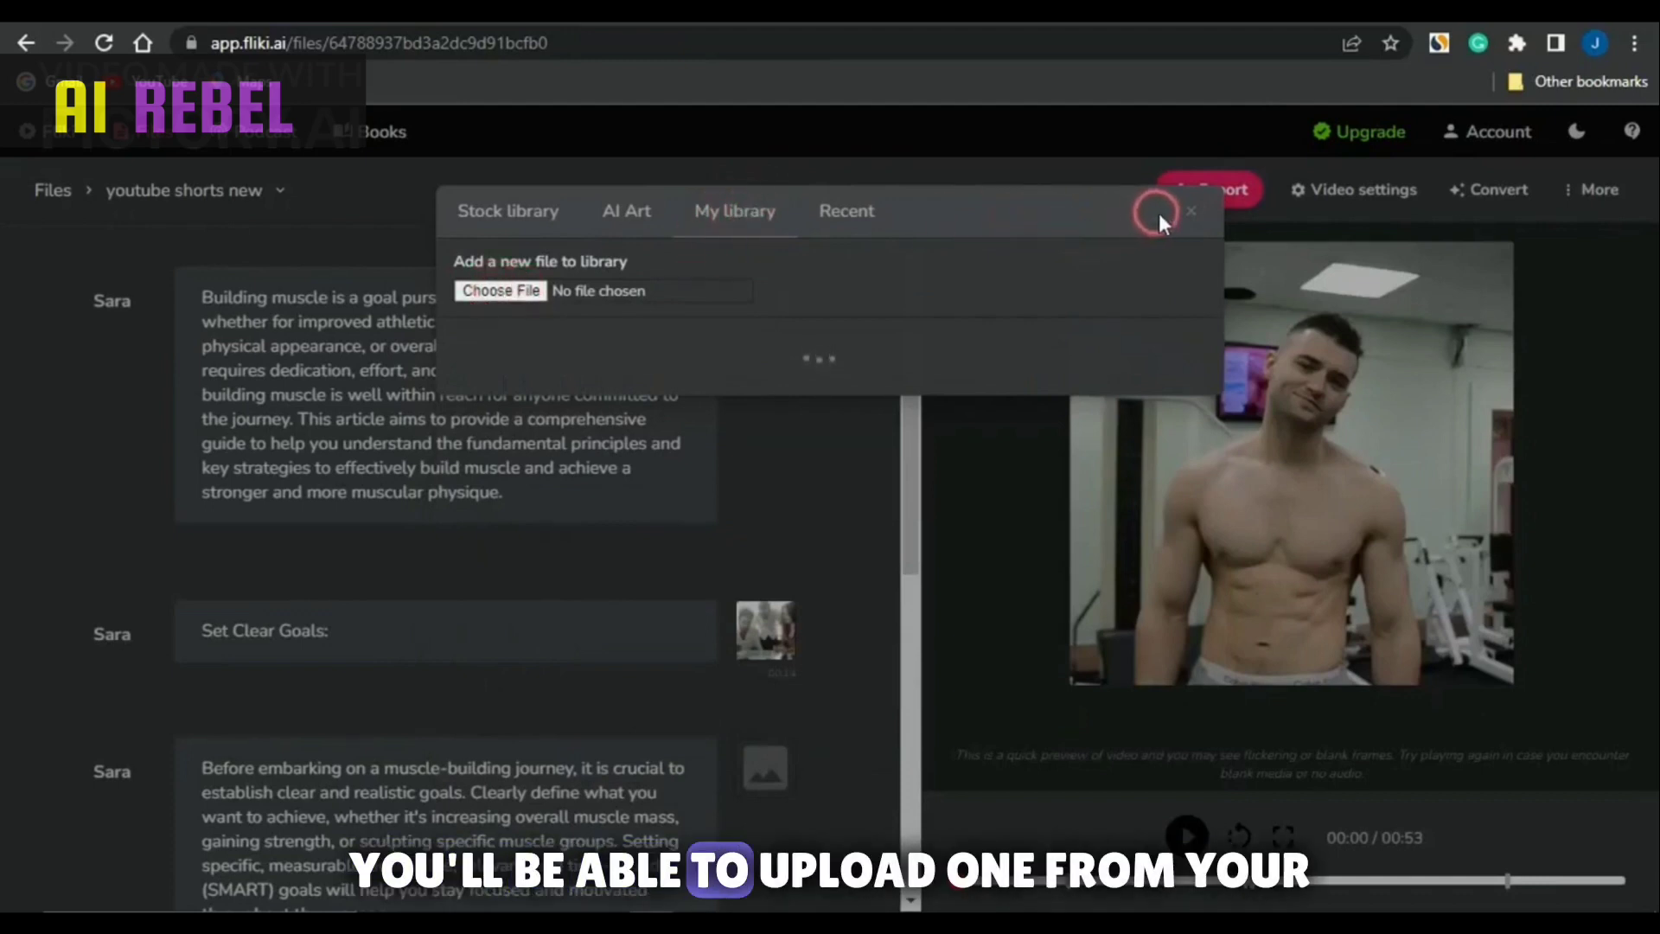
left_click(1193, 218)
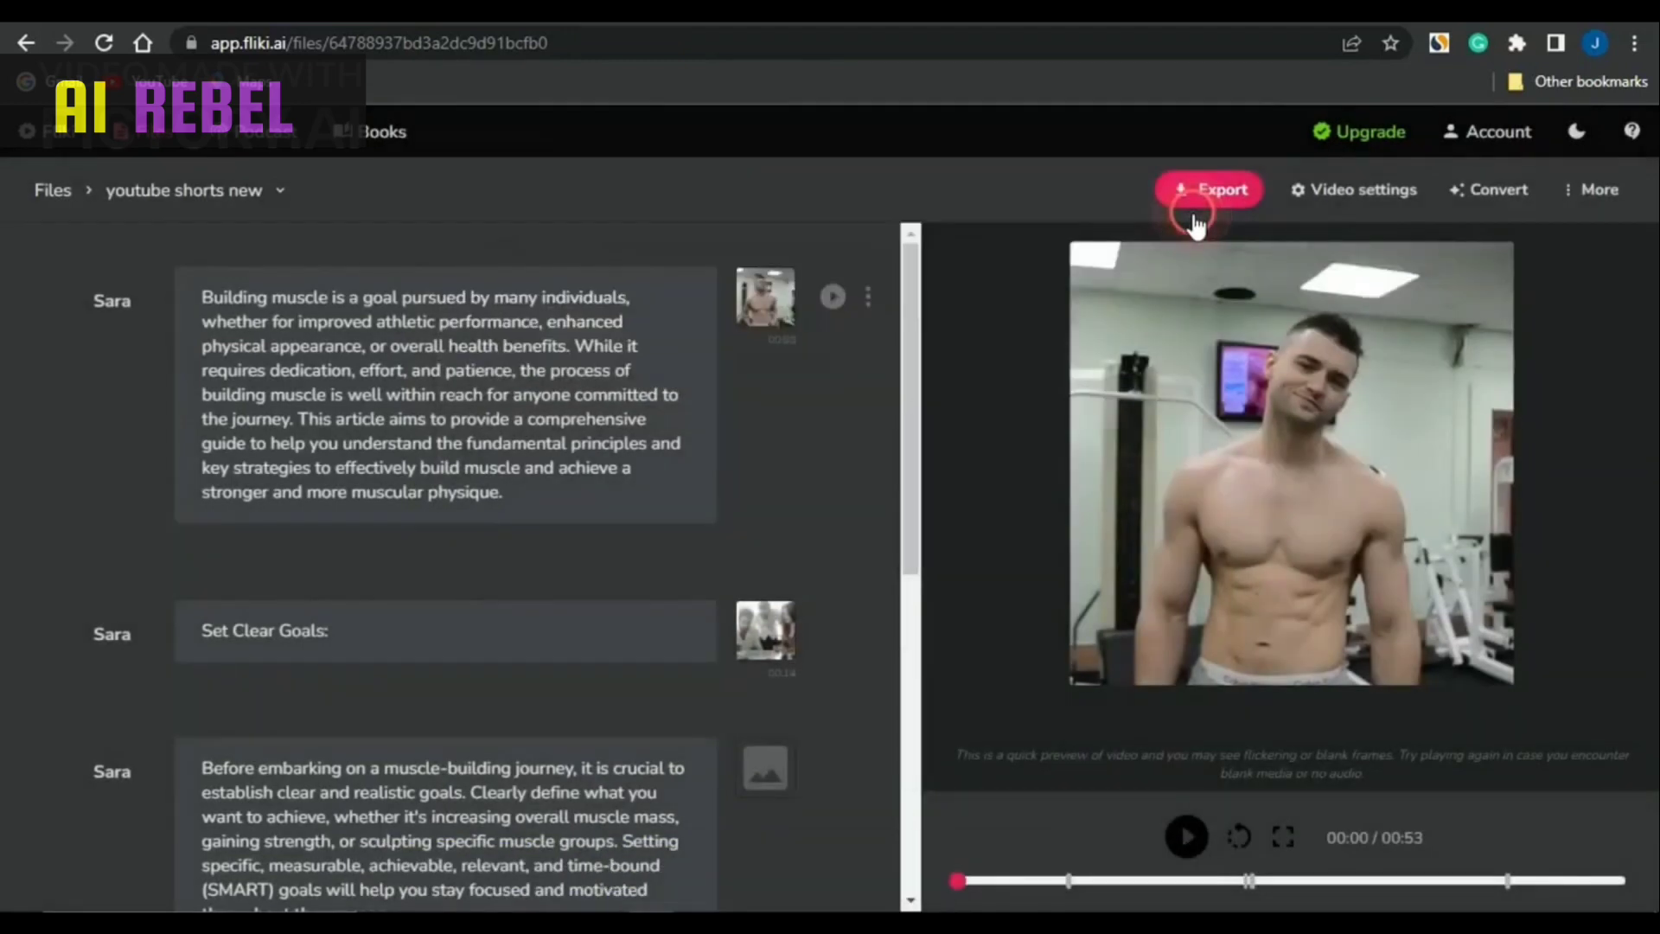
- Audition narrator voices such as Matthew and choose Elizabeth for the first section
left_click(761, 300)
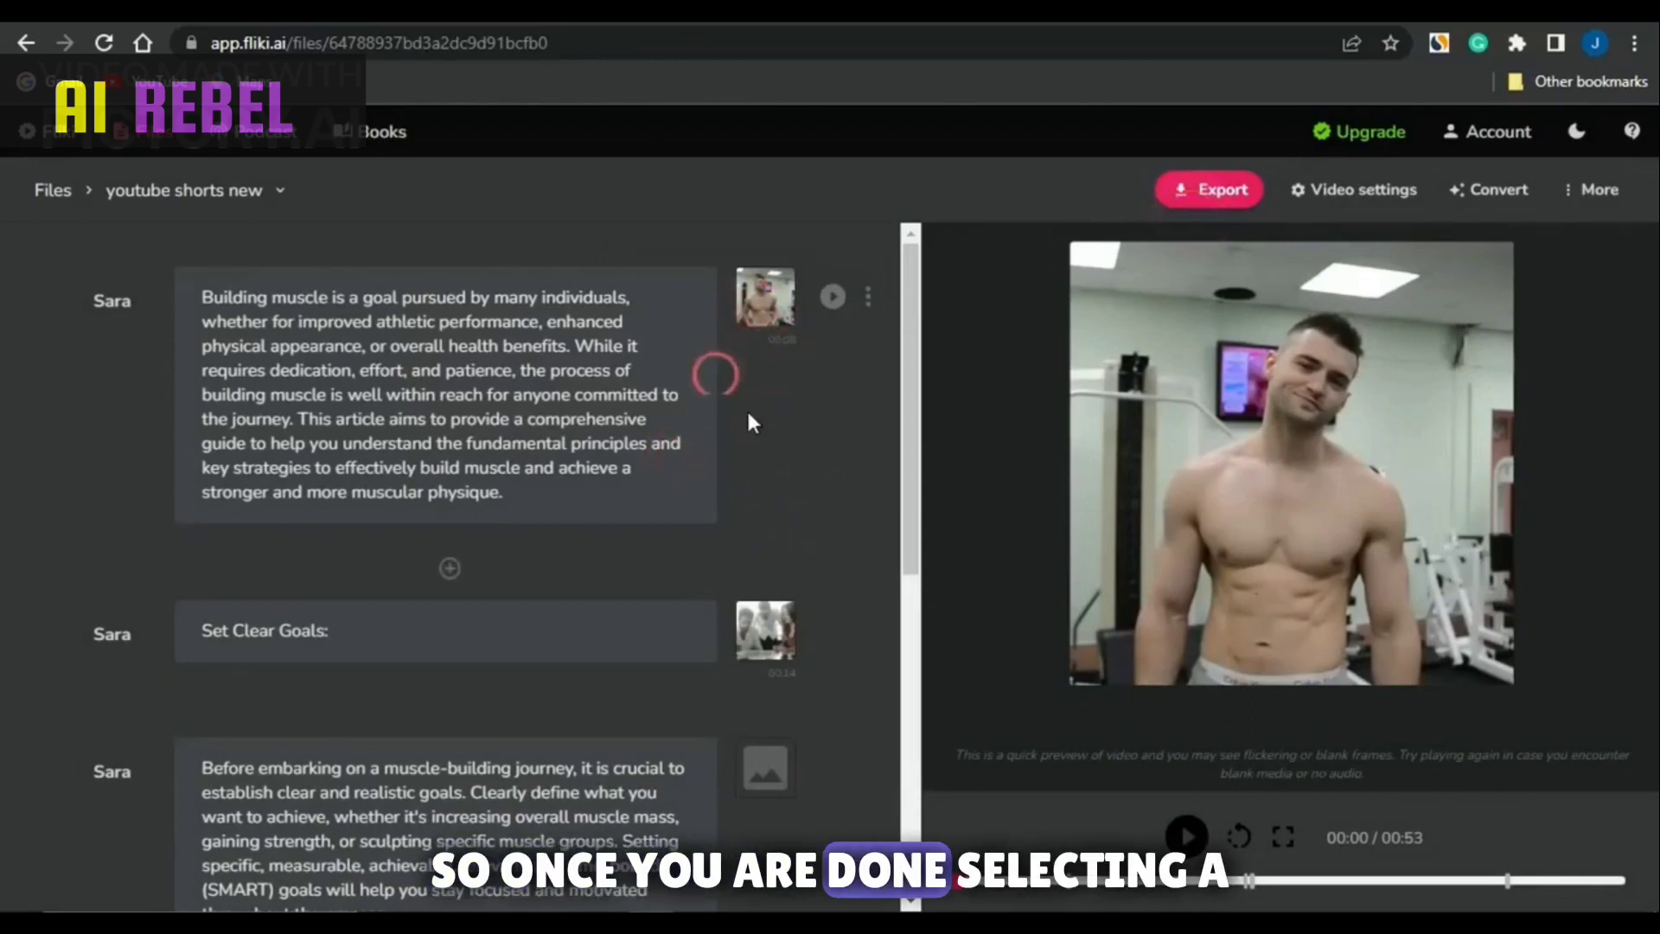
left_click(126, 343)
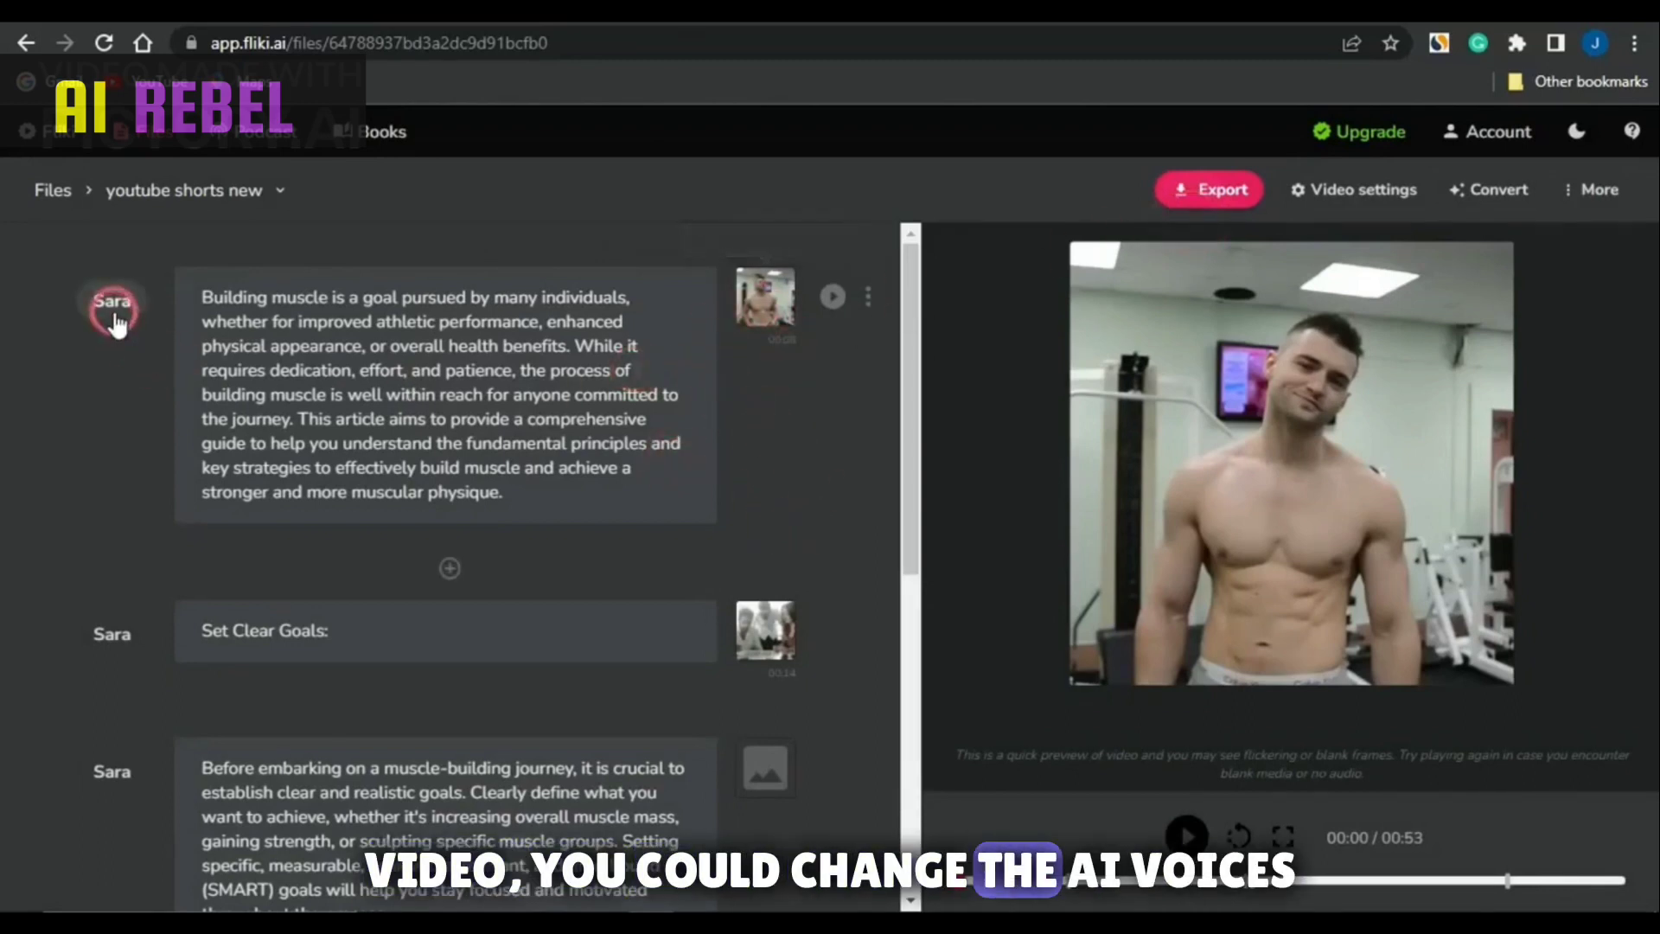
left_click(118, 325)
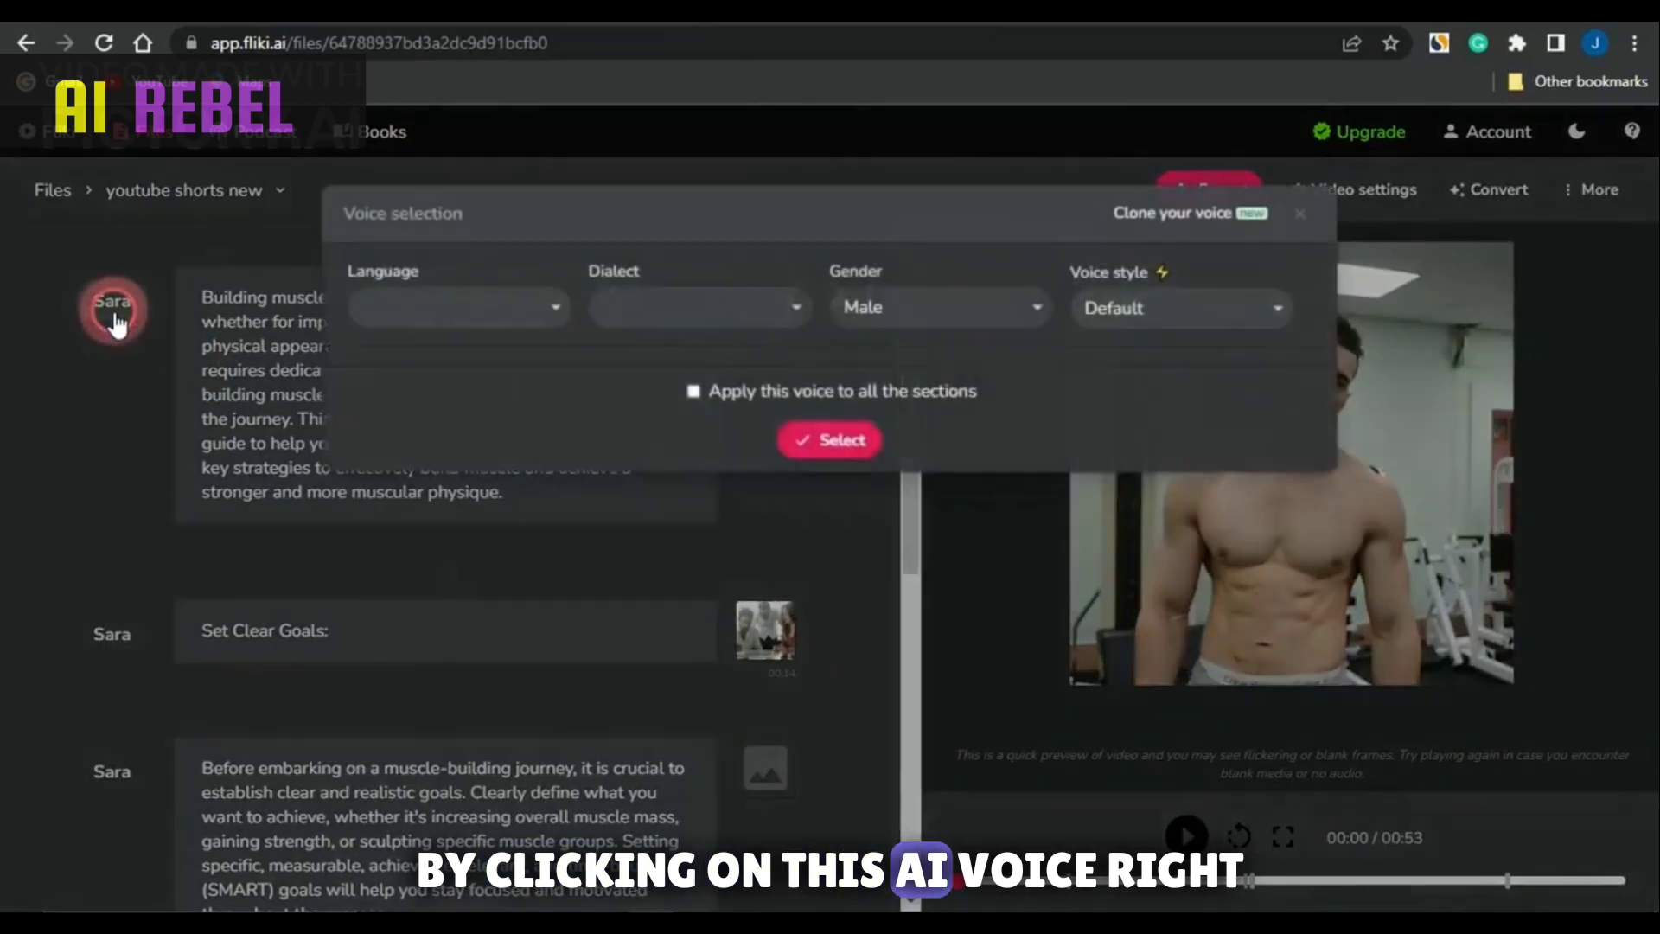
left_click(541, 662)
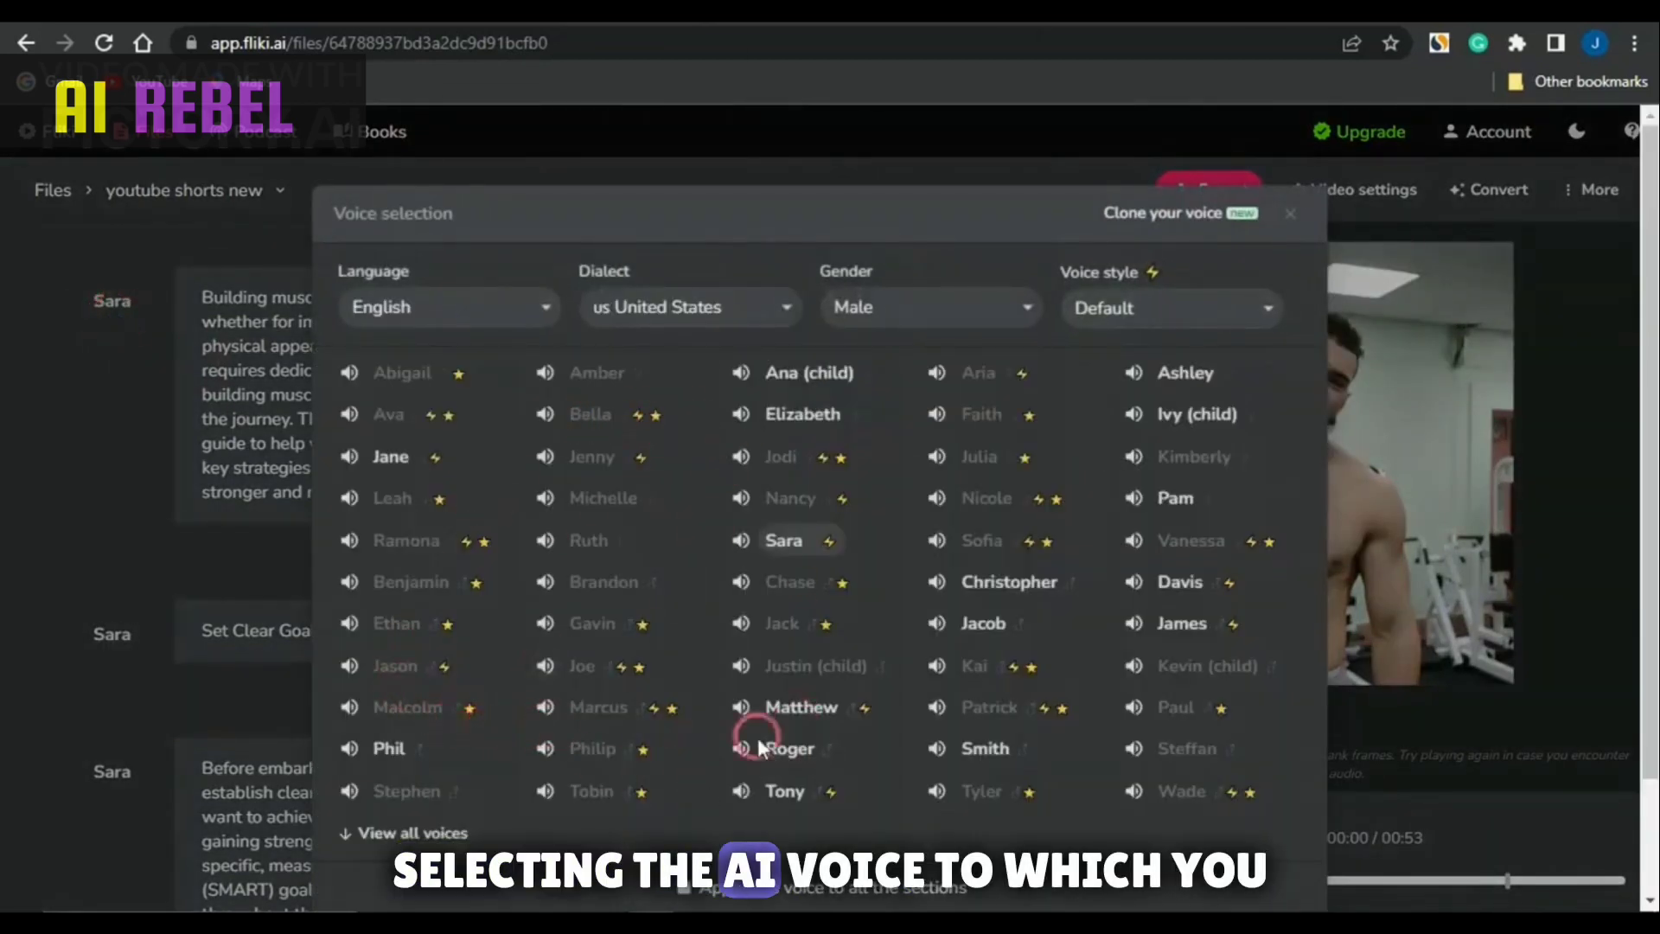
scroll(758, 738, "down", 2)
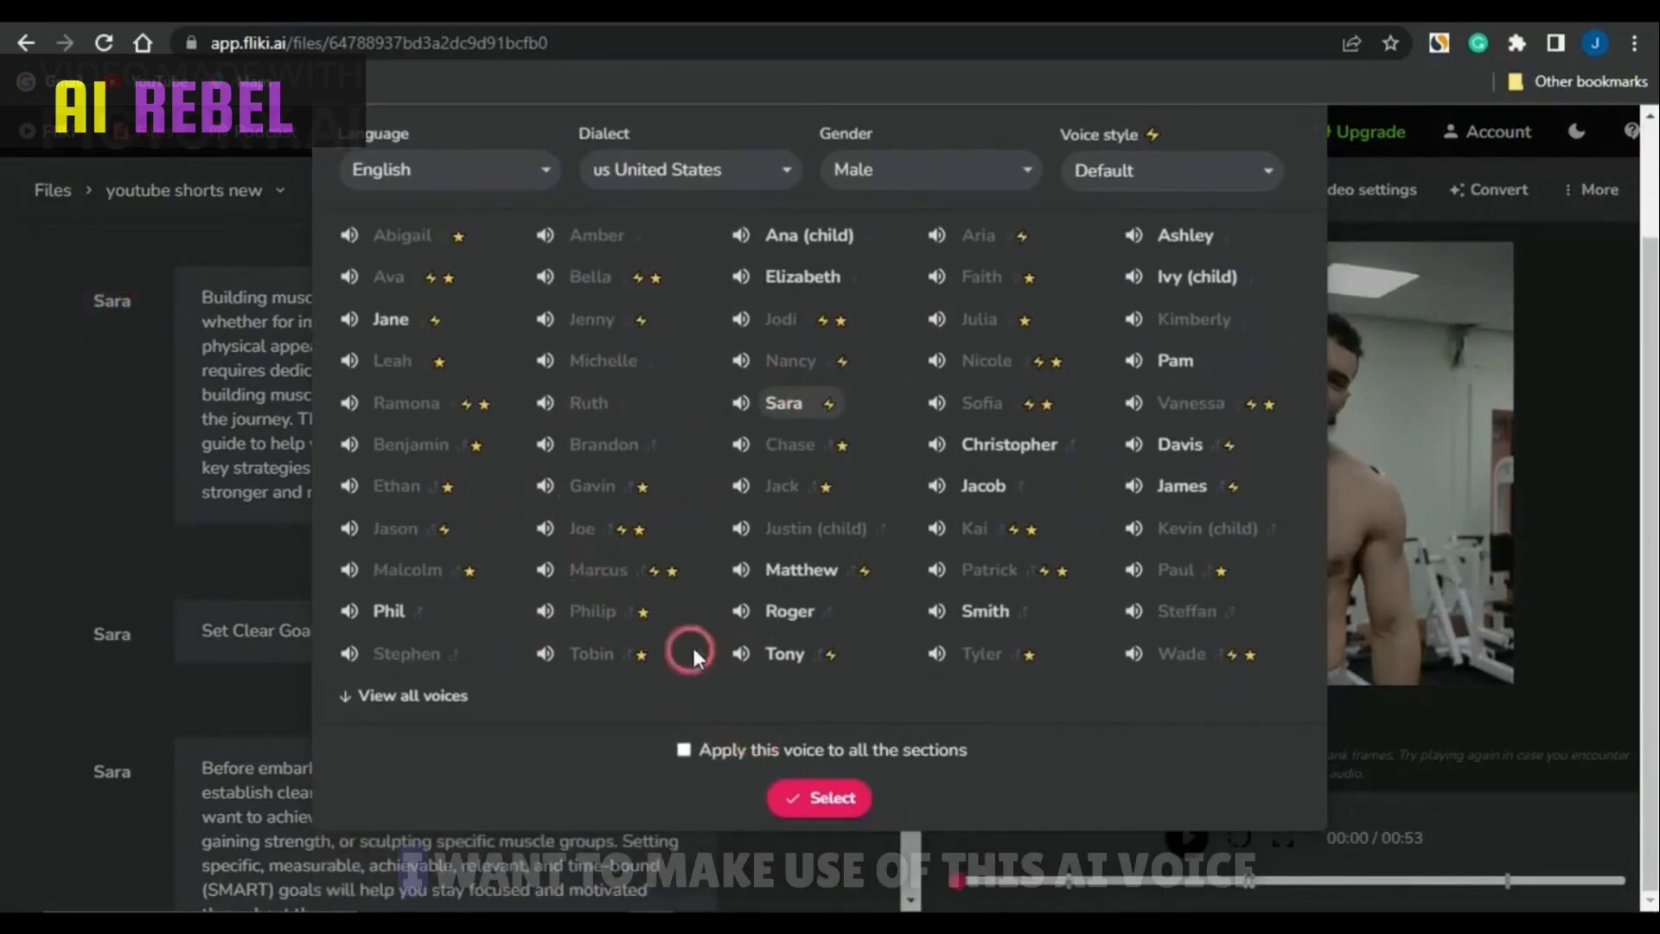
left_click(742, 572)
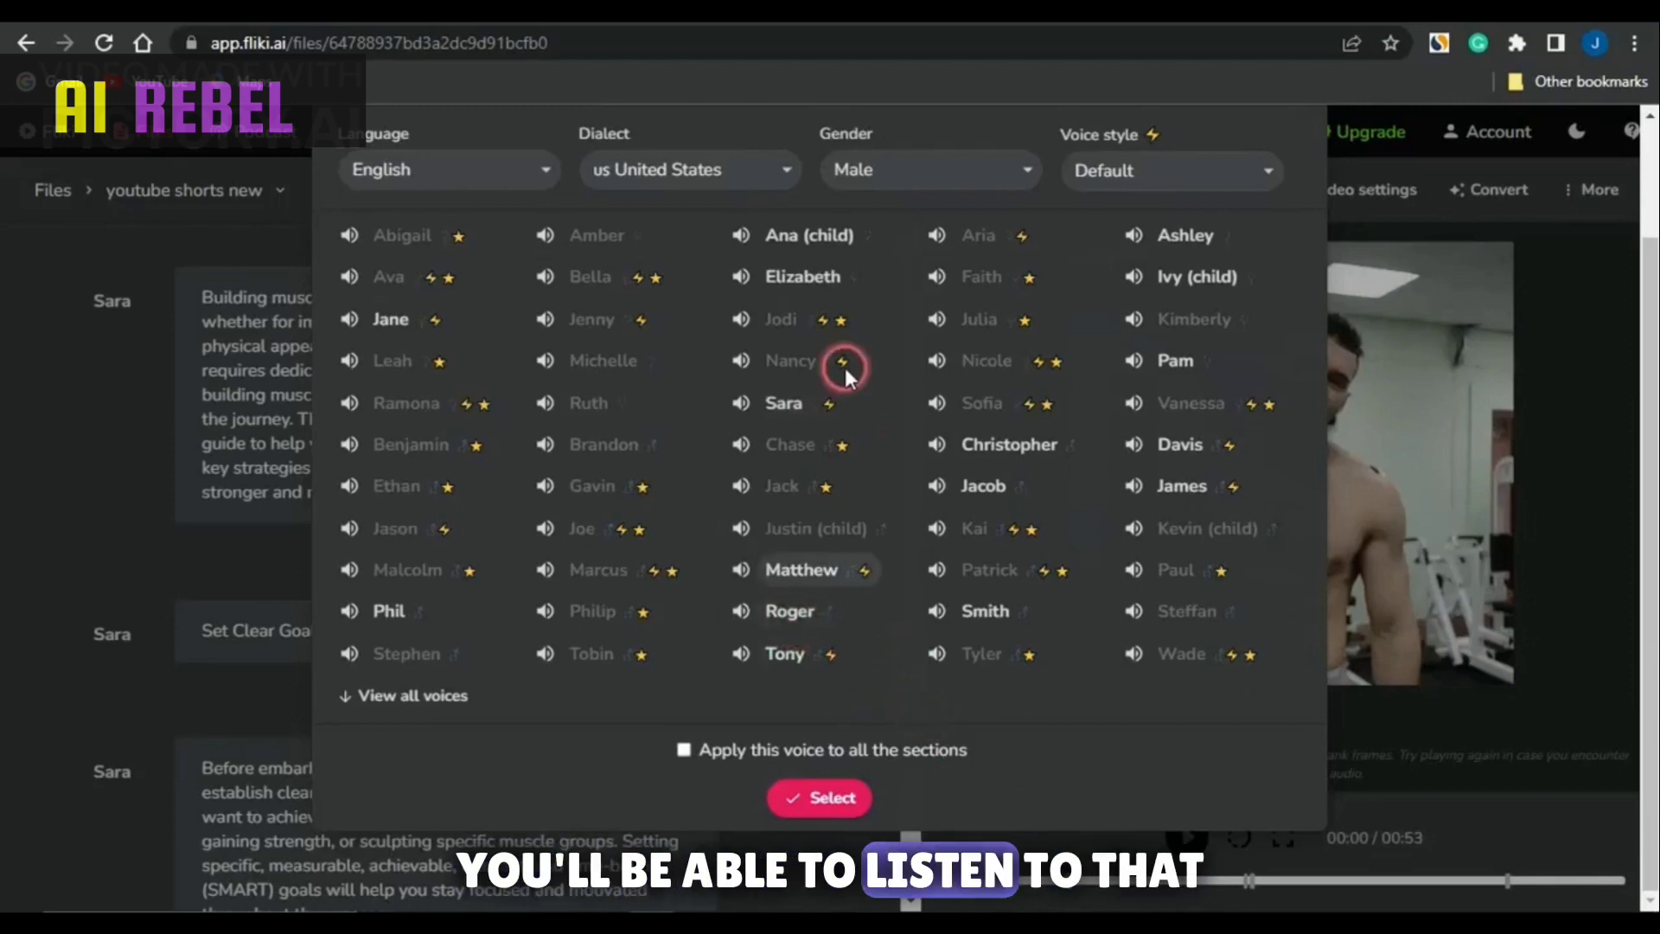
left_click(742, 279)
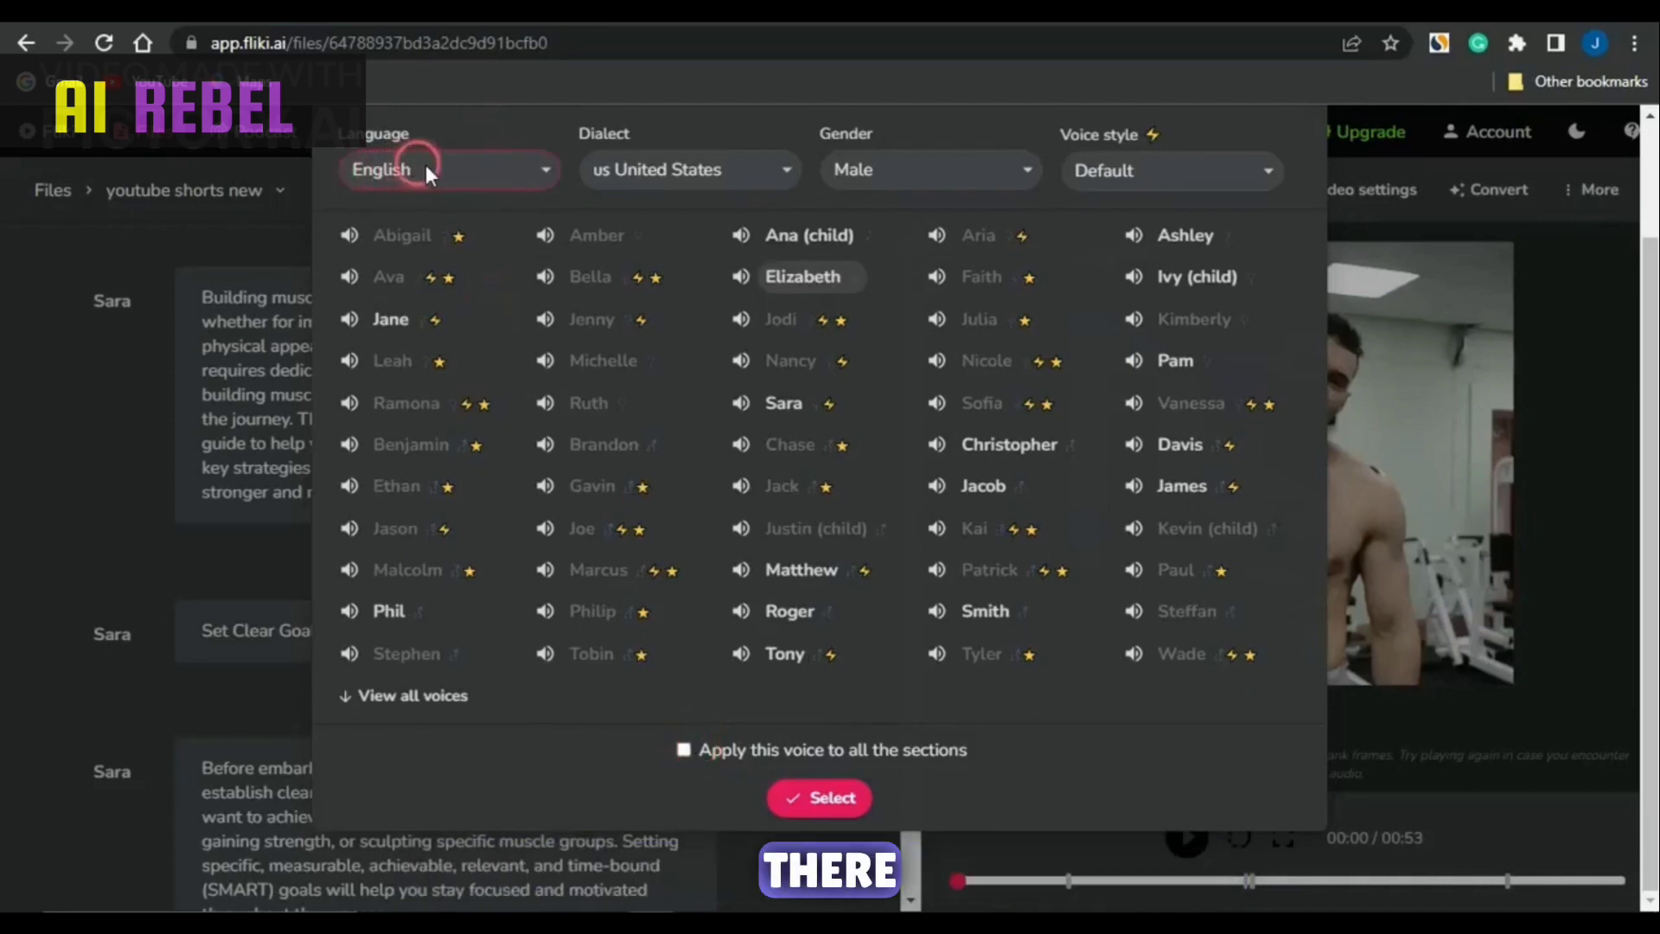
- Keep English language and Default voice style, and apply Elizabeth as the voice
left_click(476, 168)
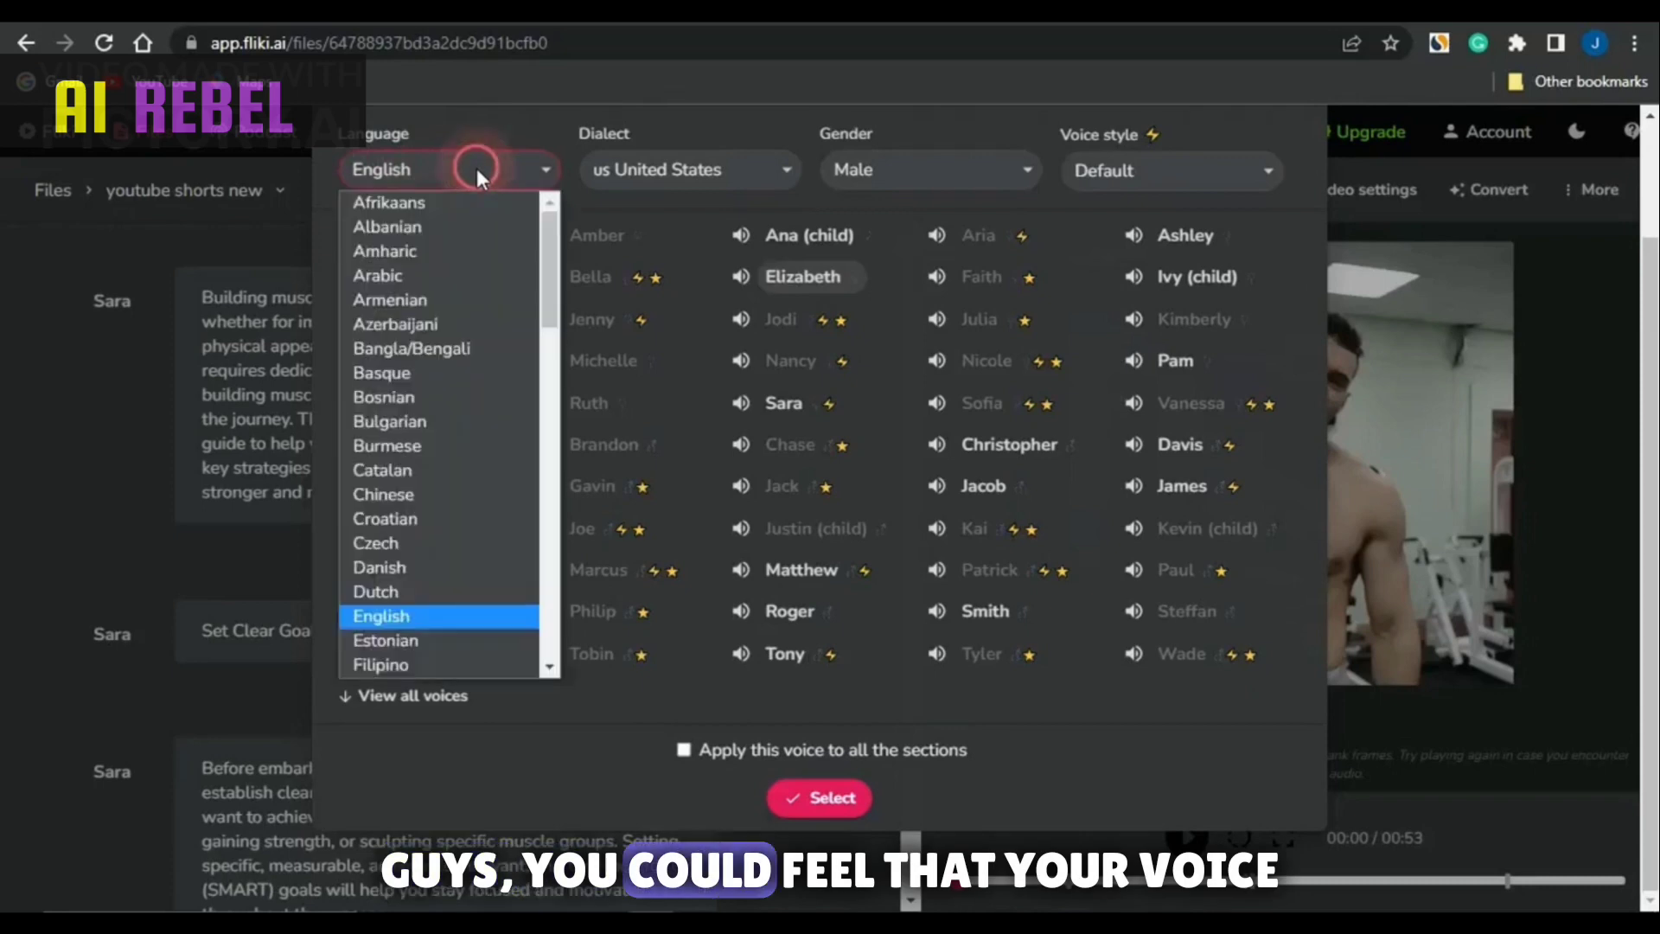
left_click(511, 164)
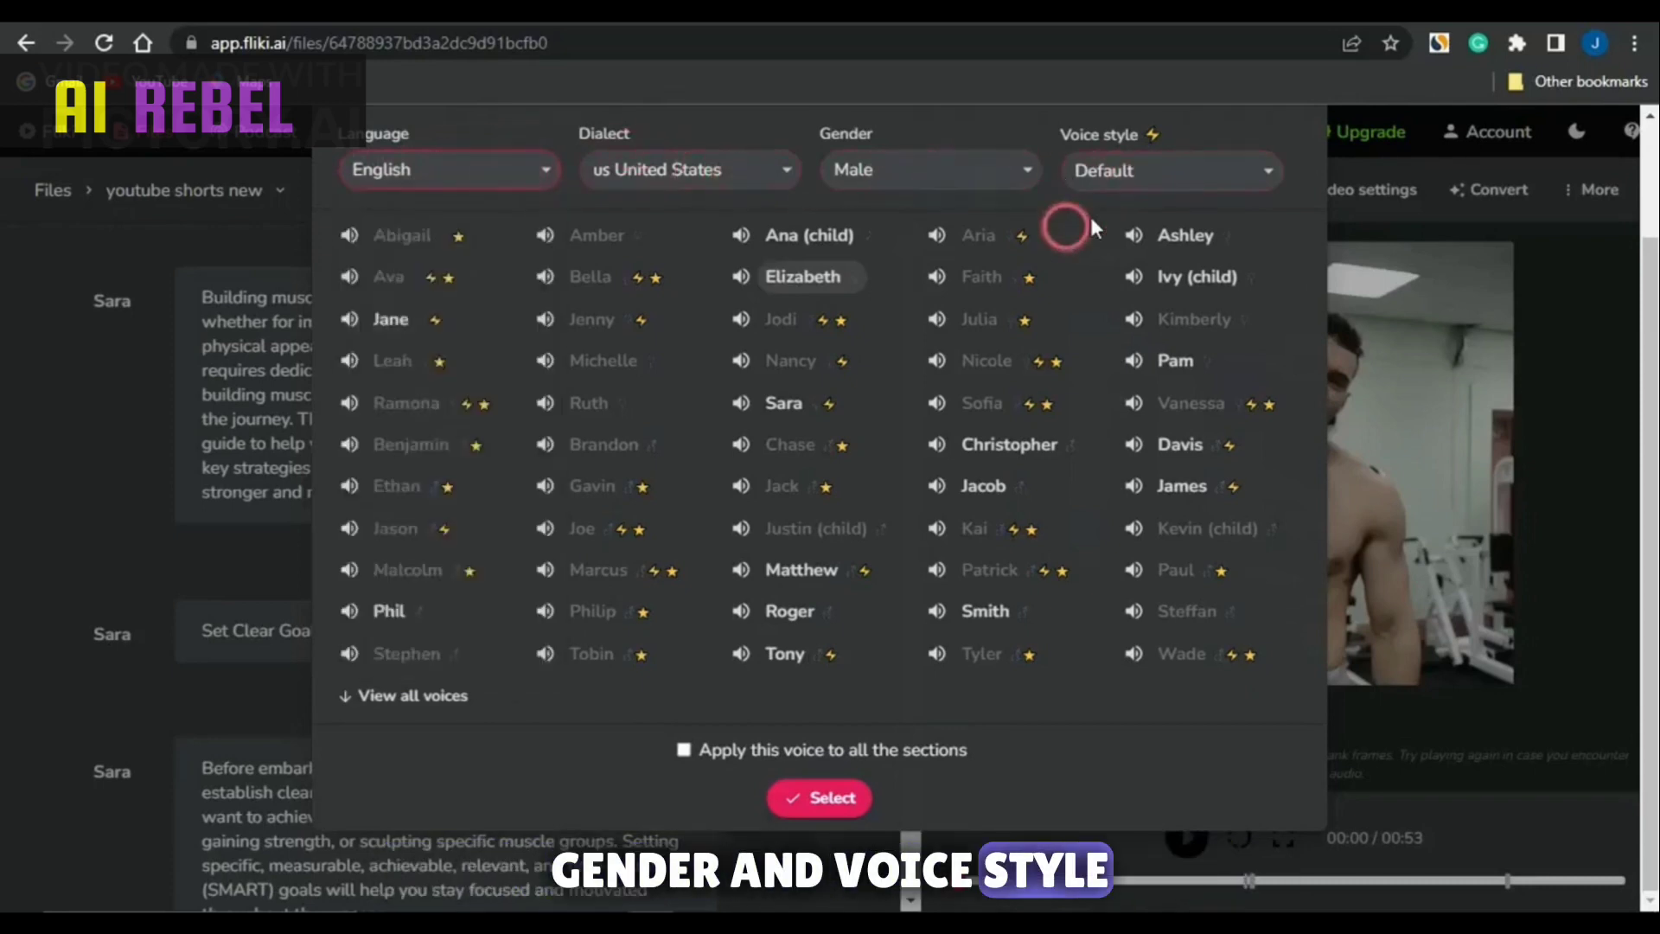
left_click(1190, 184)
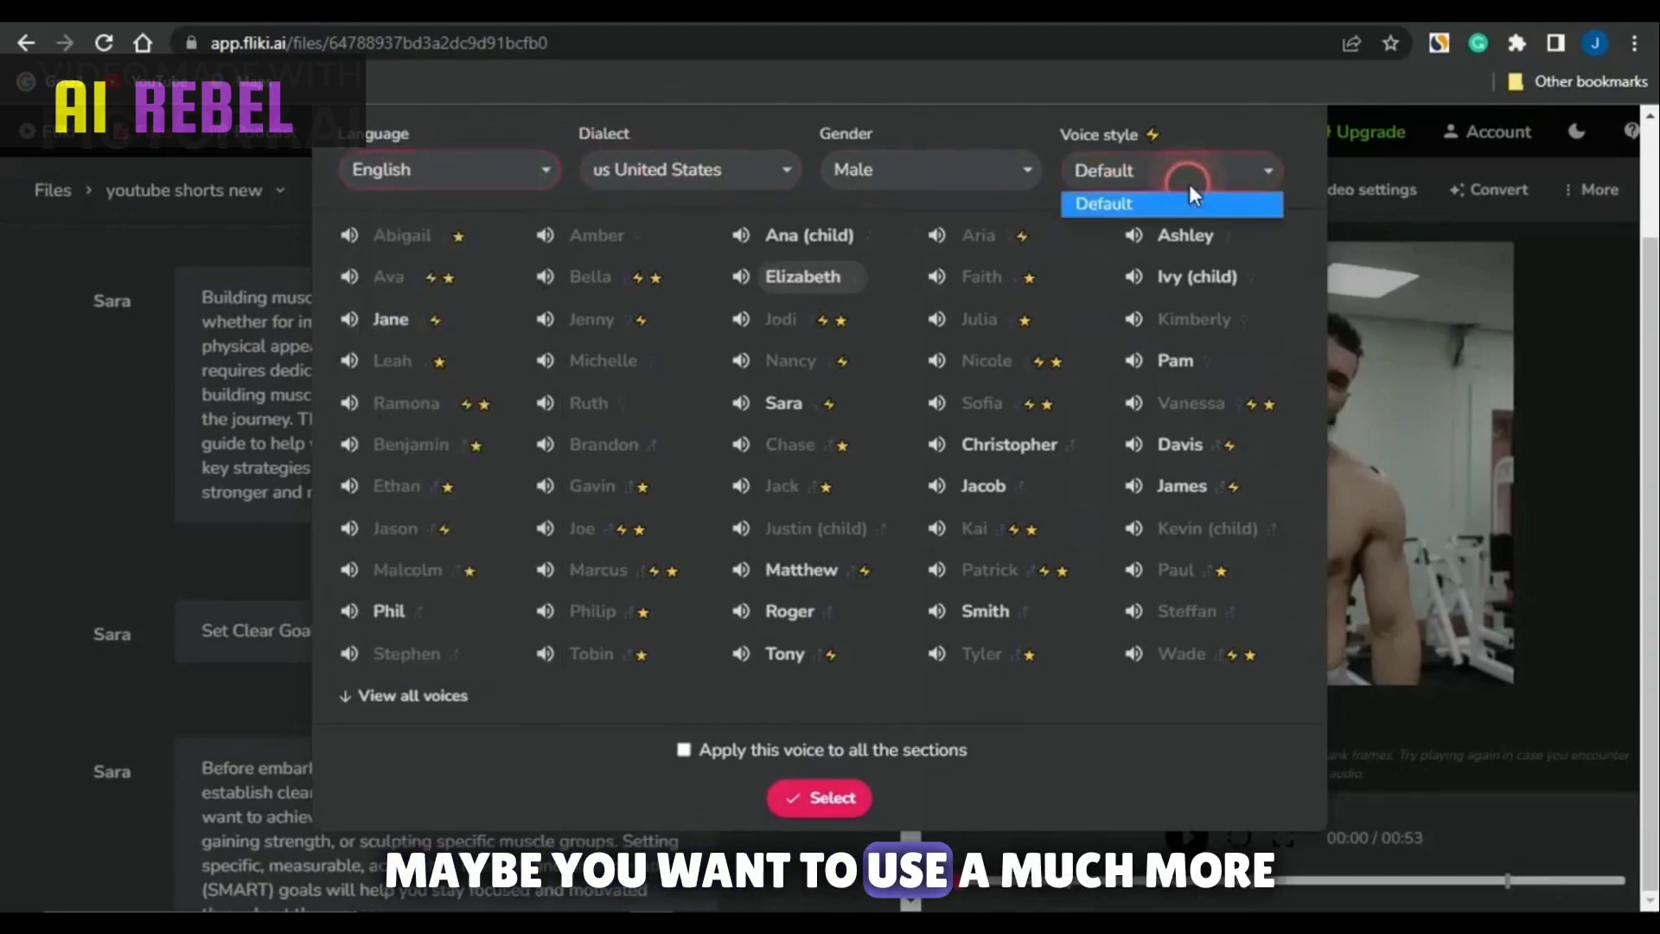
left_click(1268, 169)
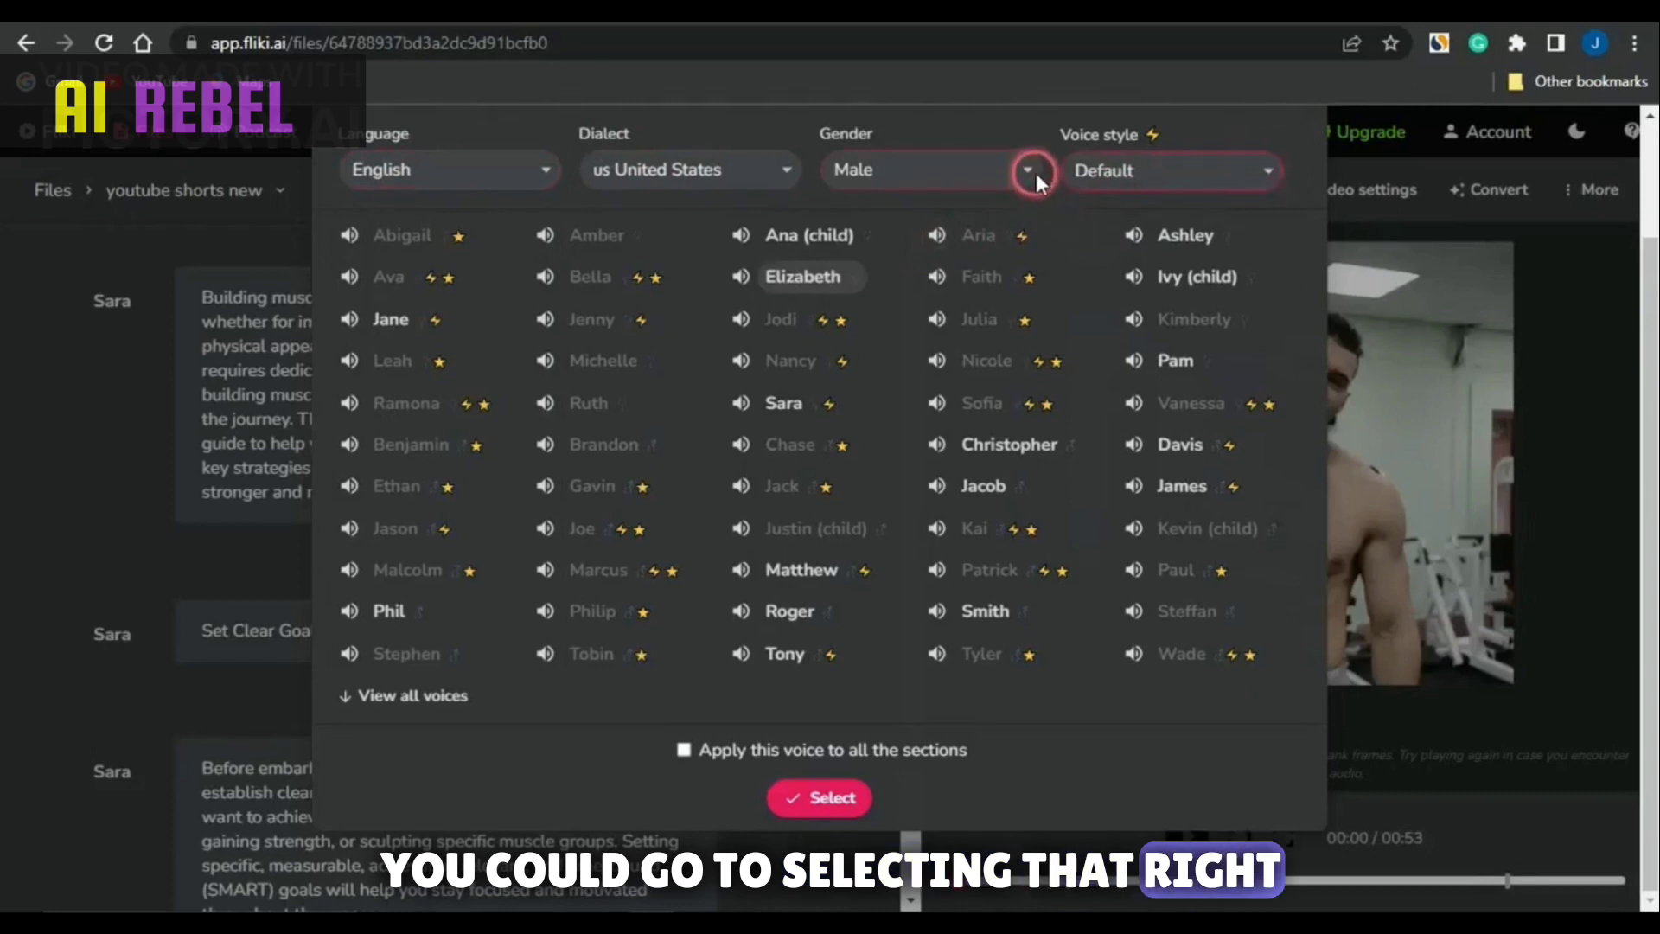
left_click(830, 795)
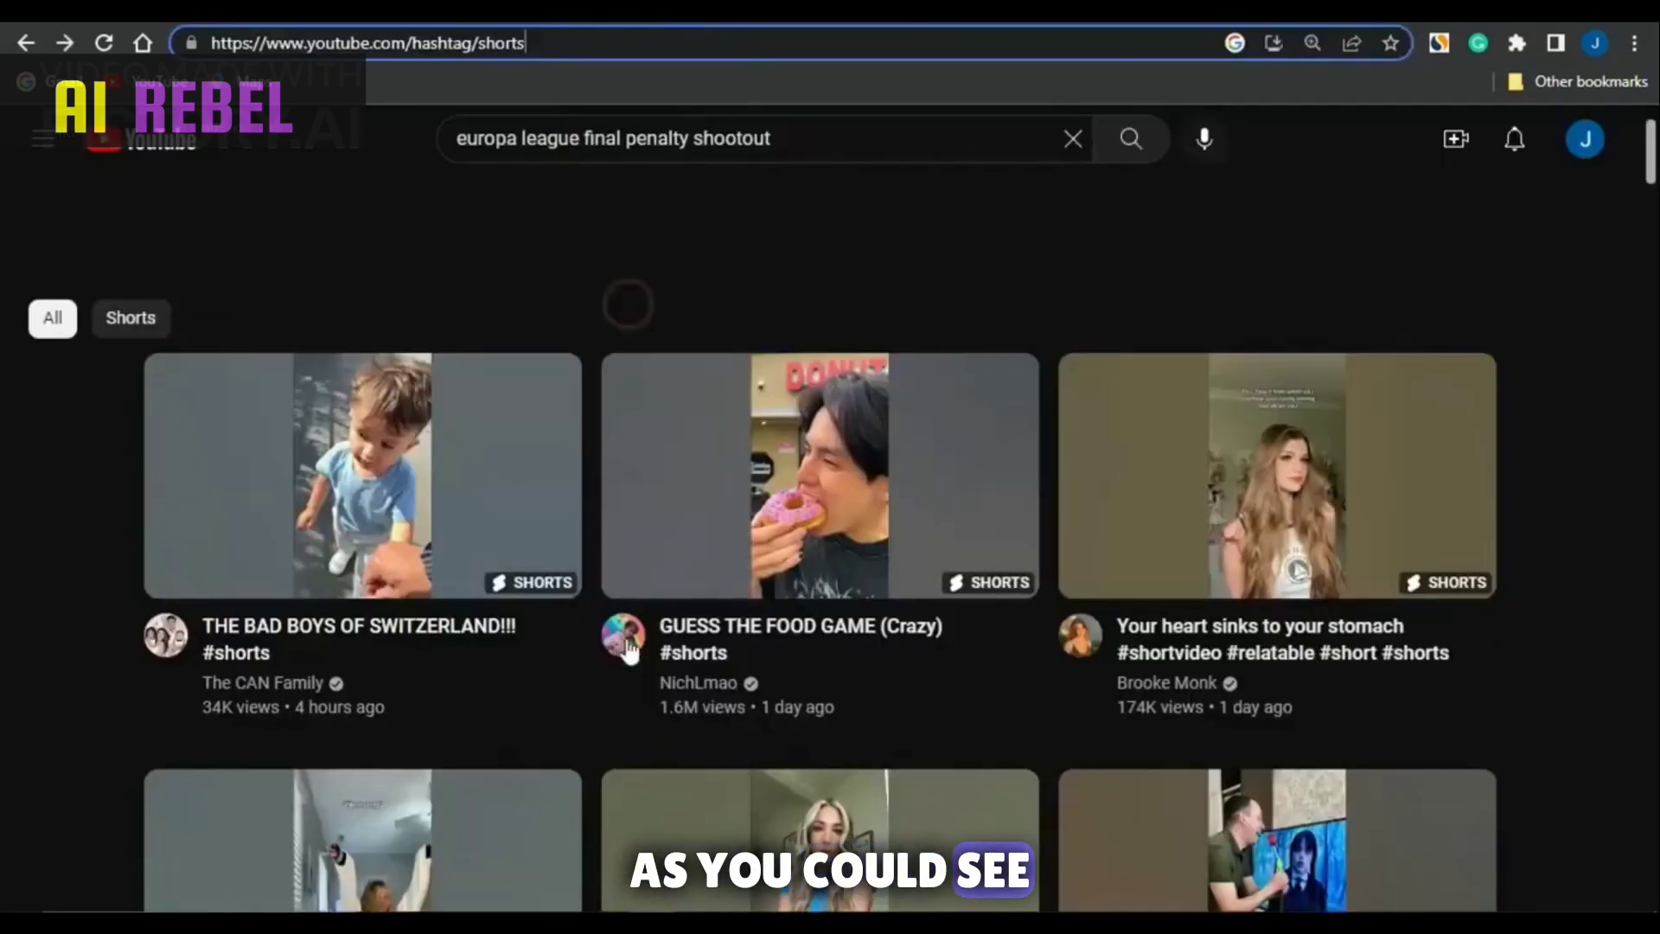
- Scroll through the vertical videos on YouTube's #shorts hashtag page
scroll(856, 692, "down", 4)
scroll(861, 710, "down", 6)
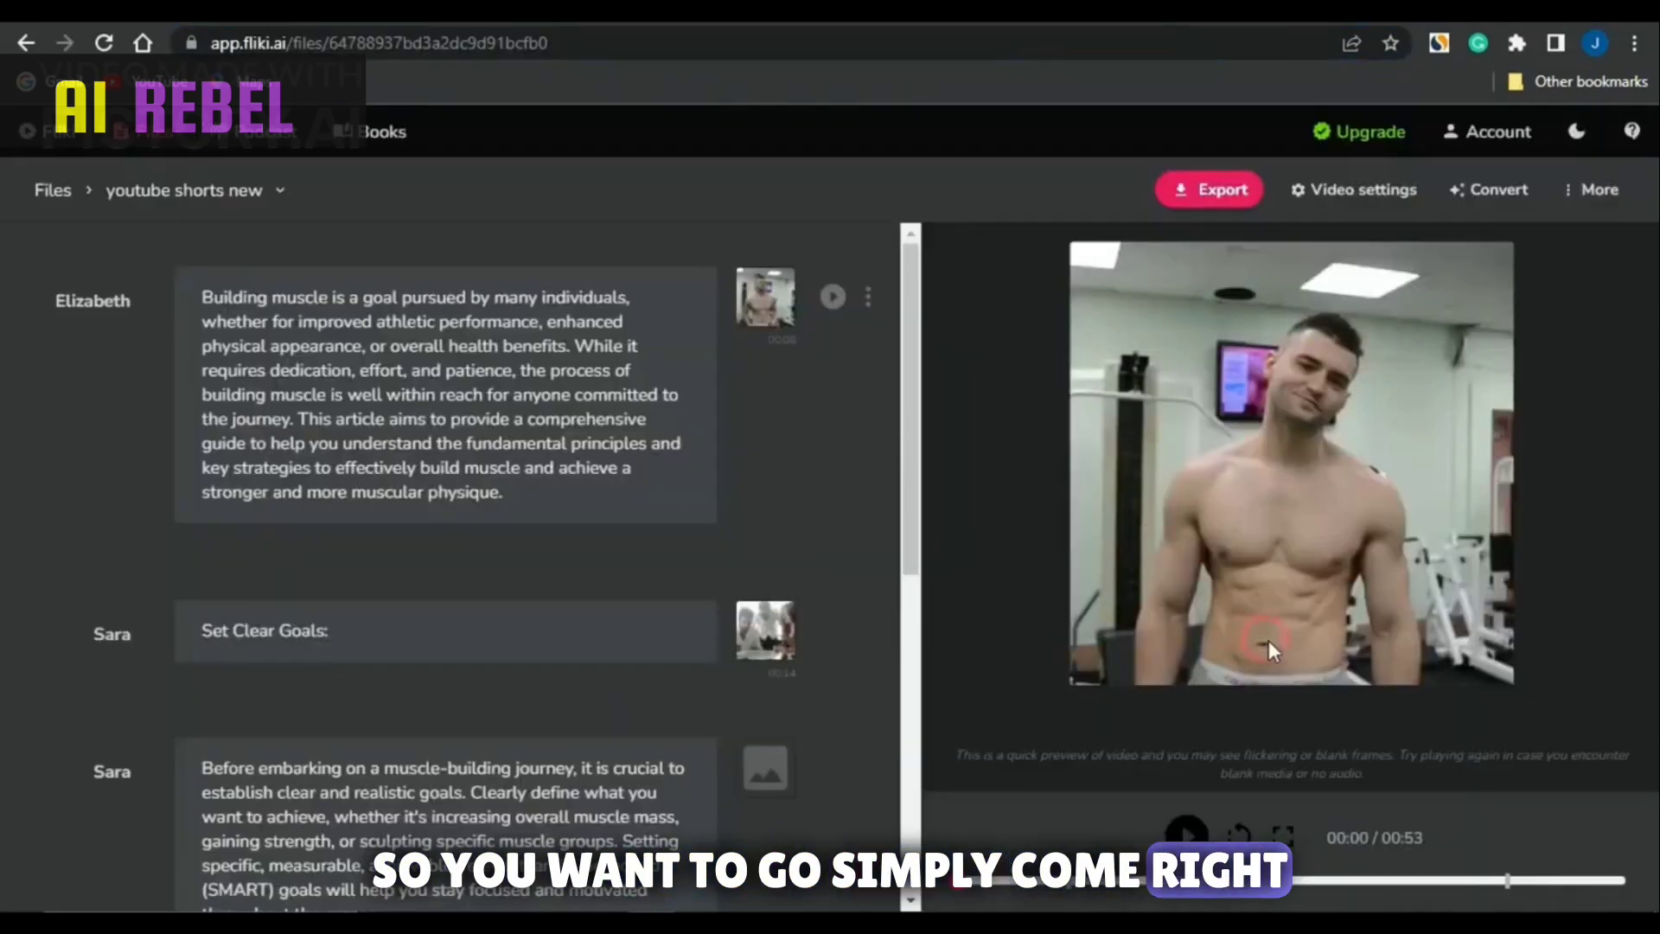
- Set the video size to Portrait (Instagram, TikTok, YouTube, Facebook) and save the settings
left_click(1033, 363)
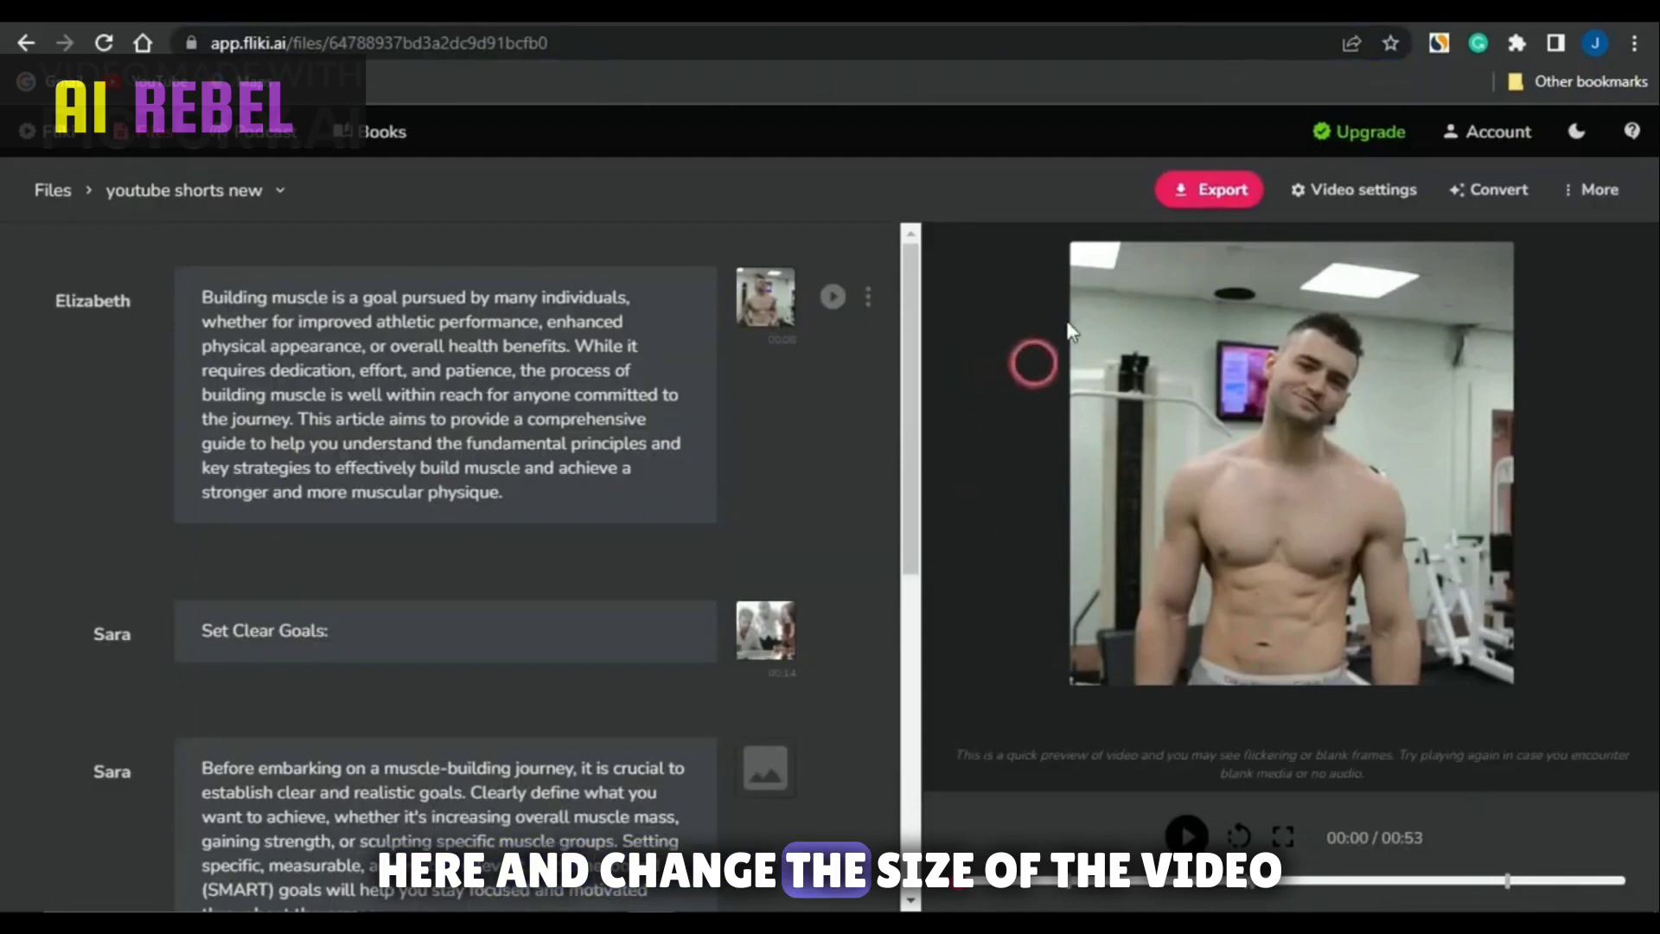
left_click(1362, 188)
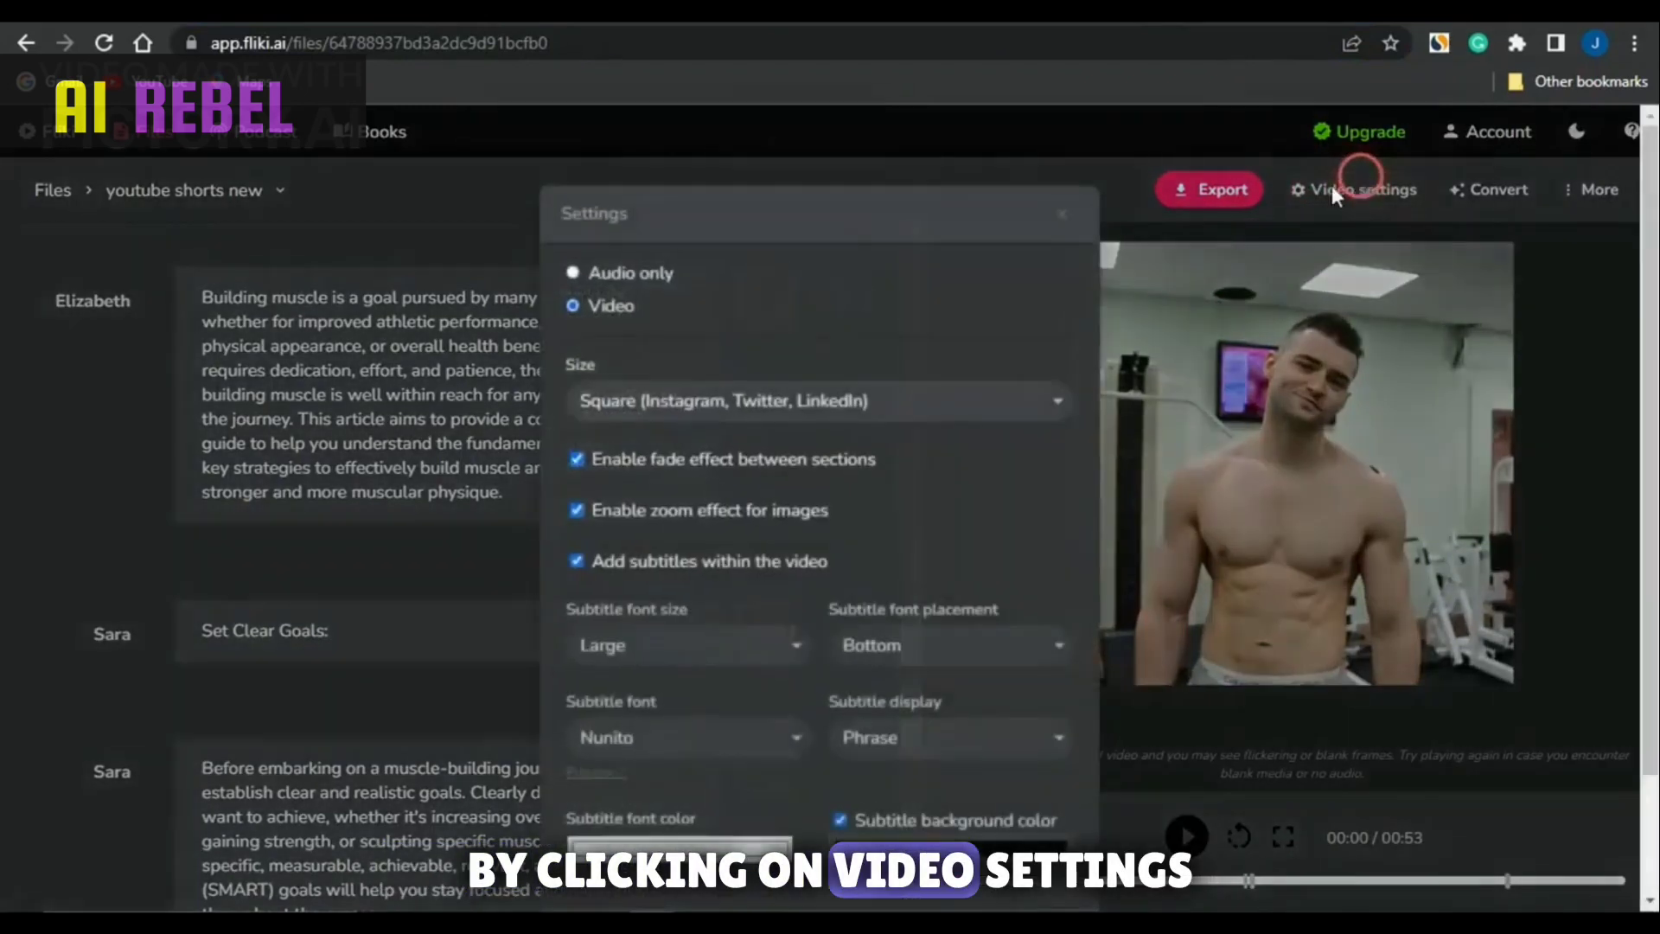
left_click(742, 413)
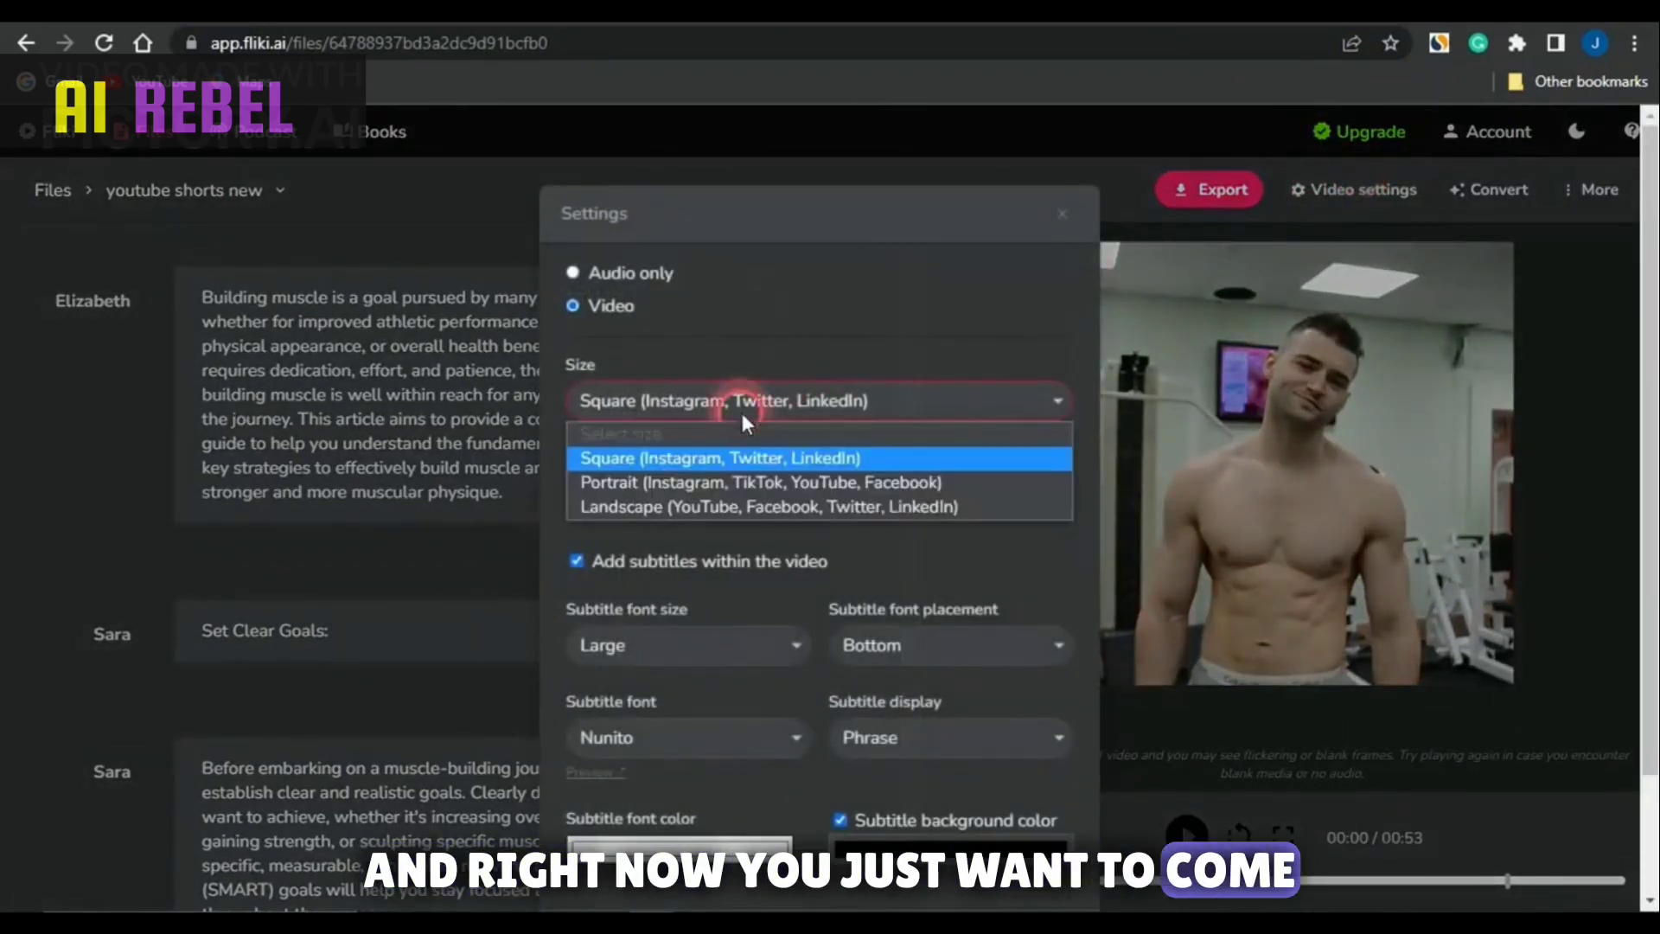
left_click(717, 477)
left_click(936, 461)
scroll(771, 818, "down", 2)
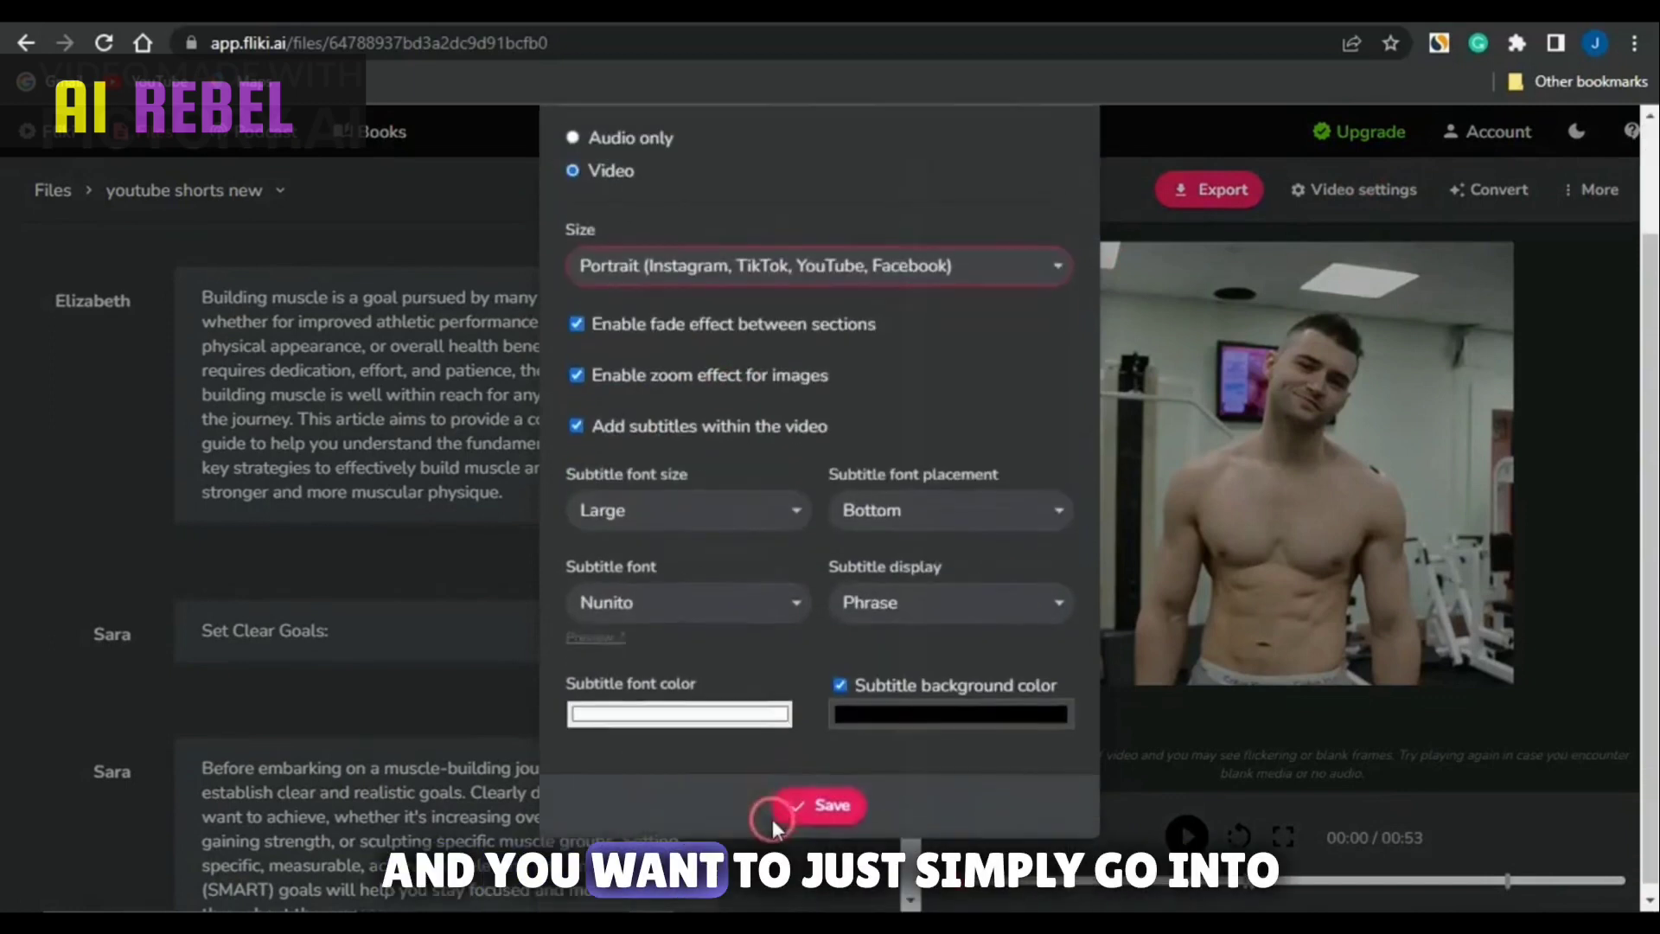
left_click(808, 802)
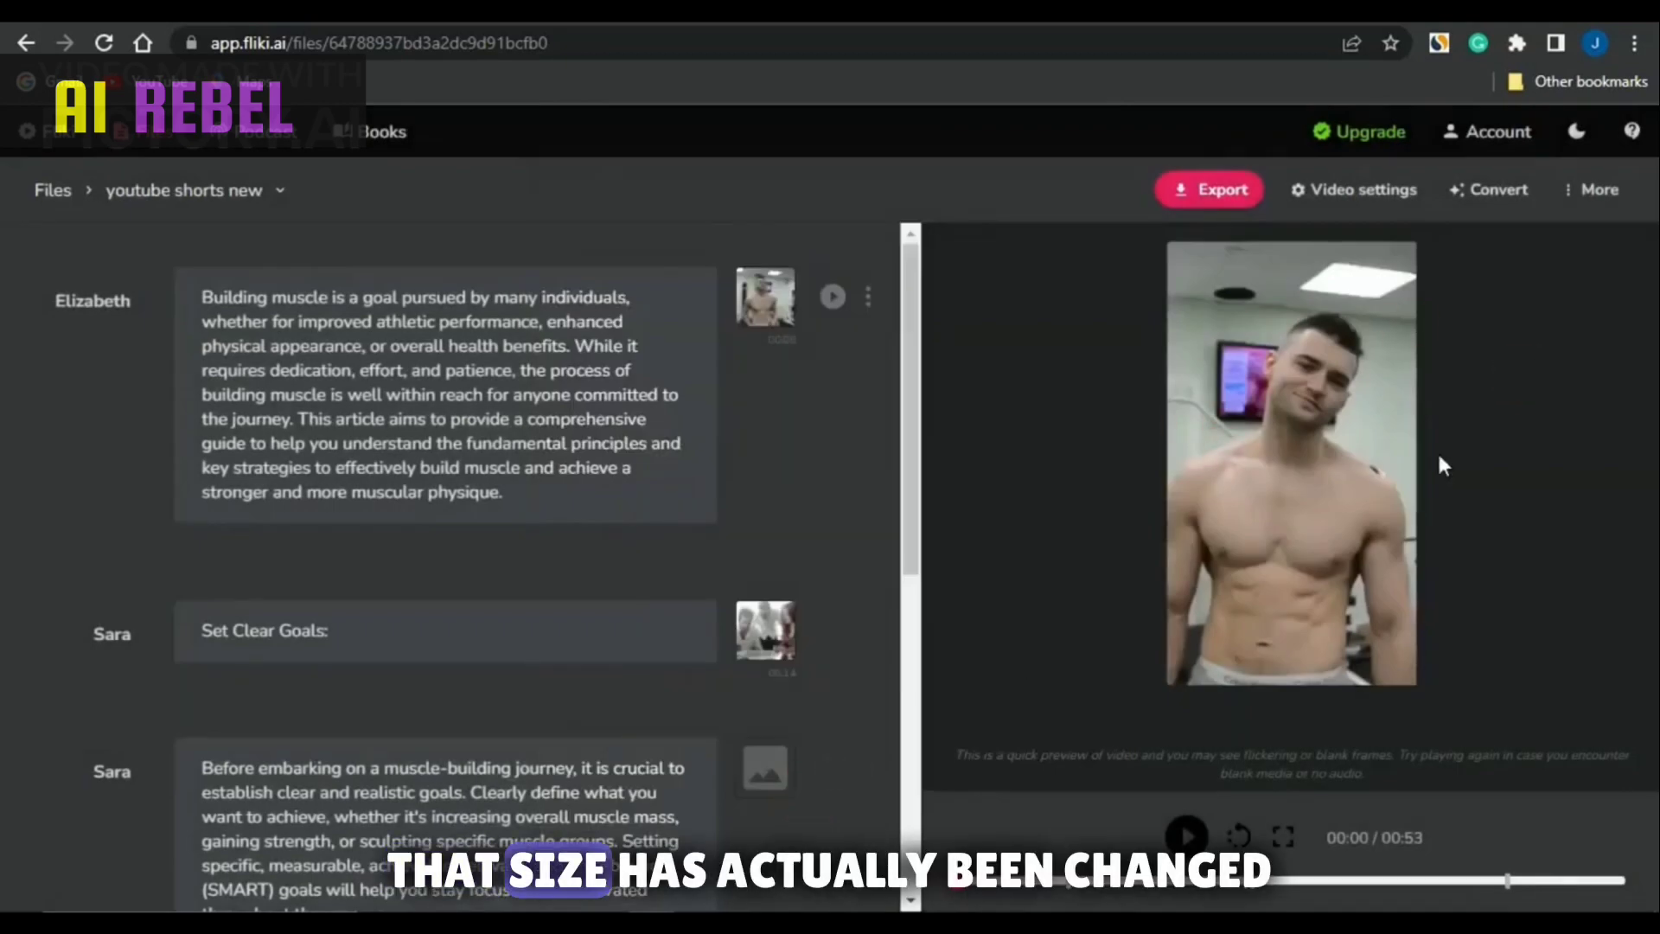
left_click(1503, 480)
left_click(978, 575)
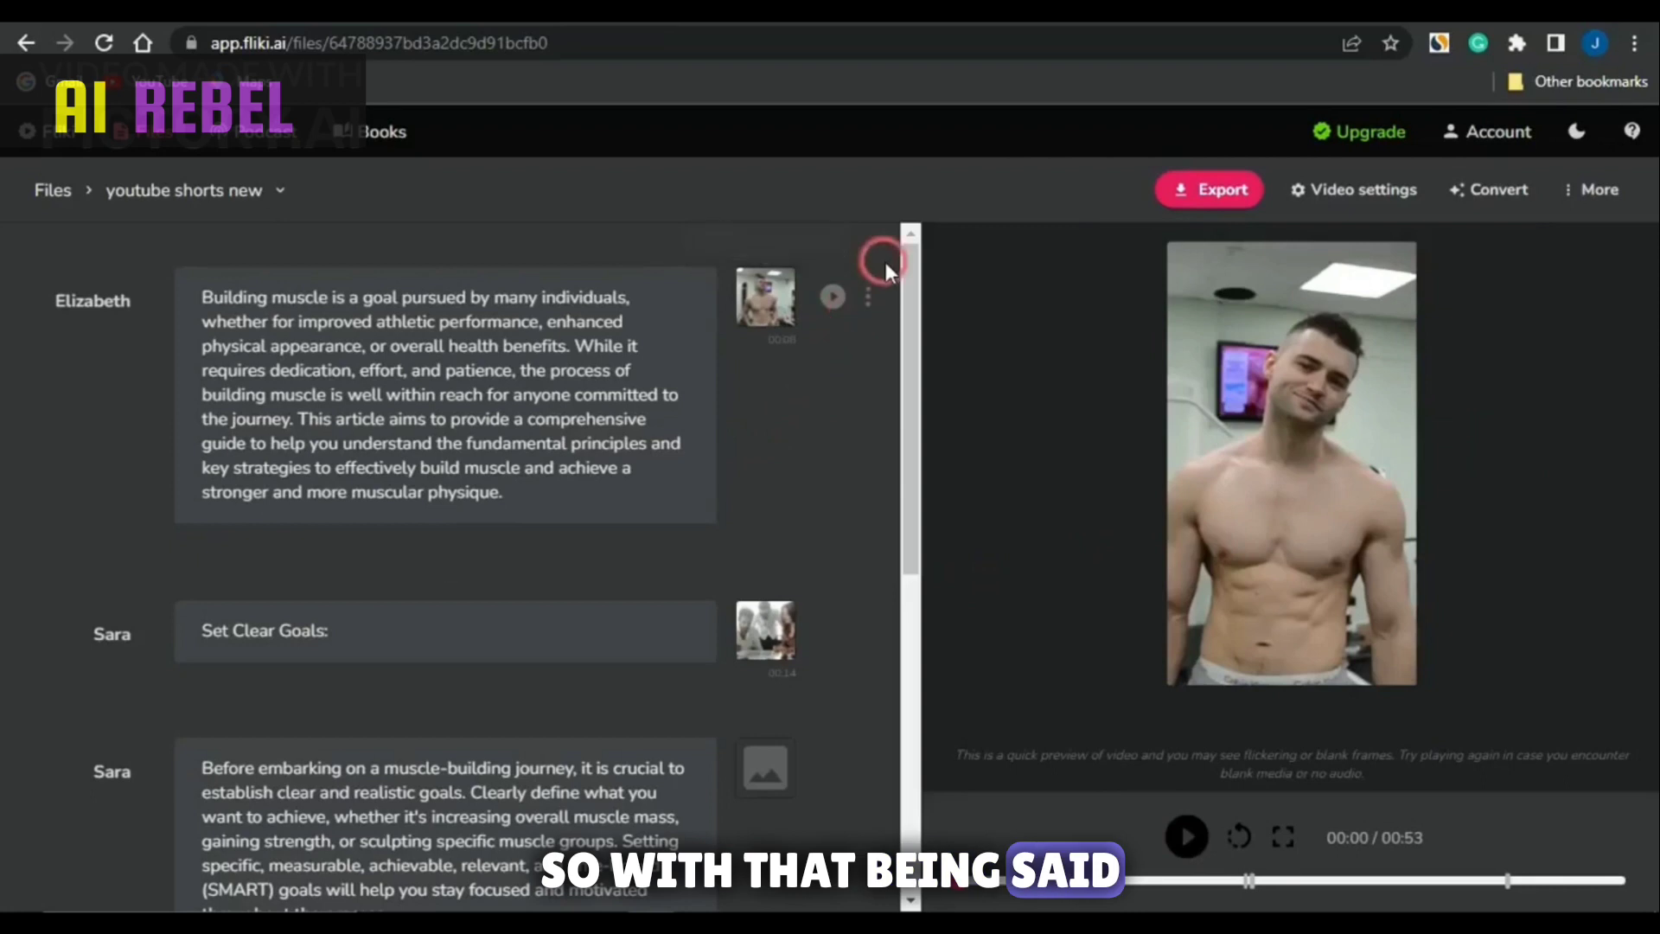
left_click(868, 299)
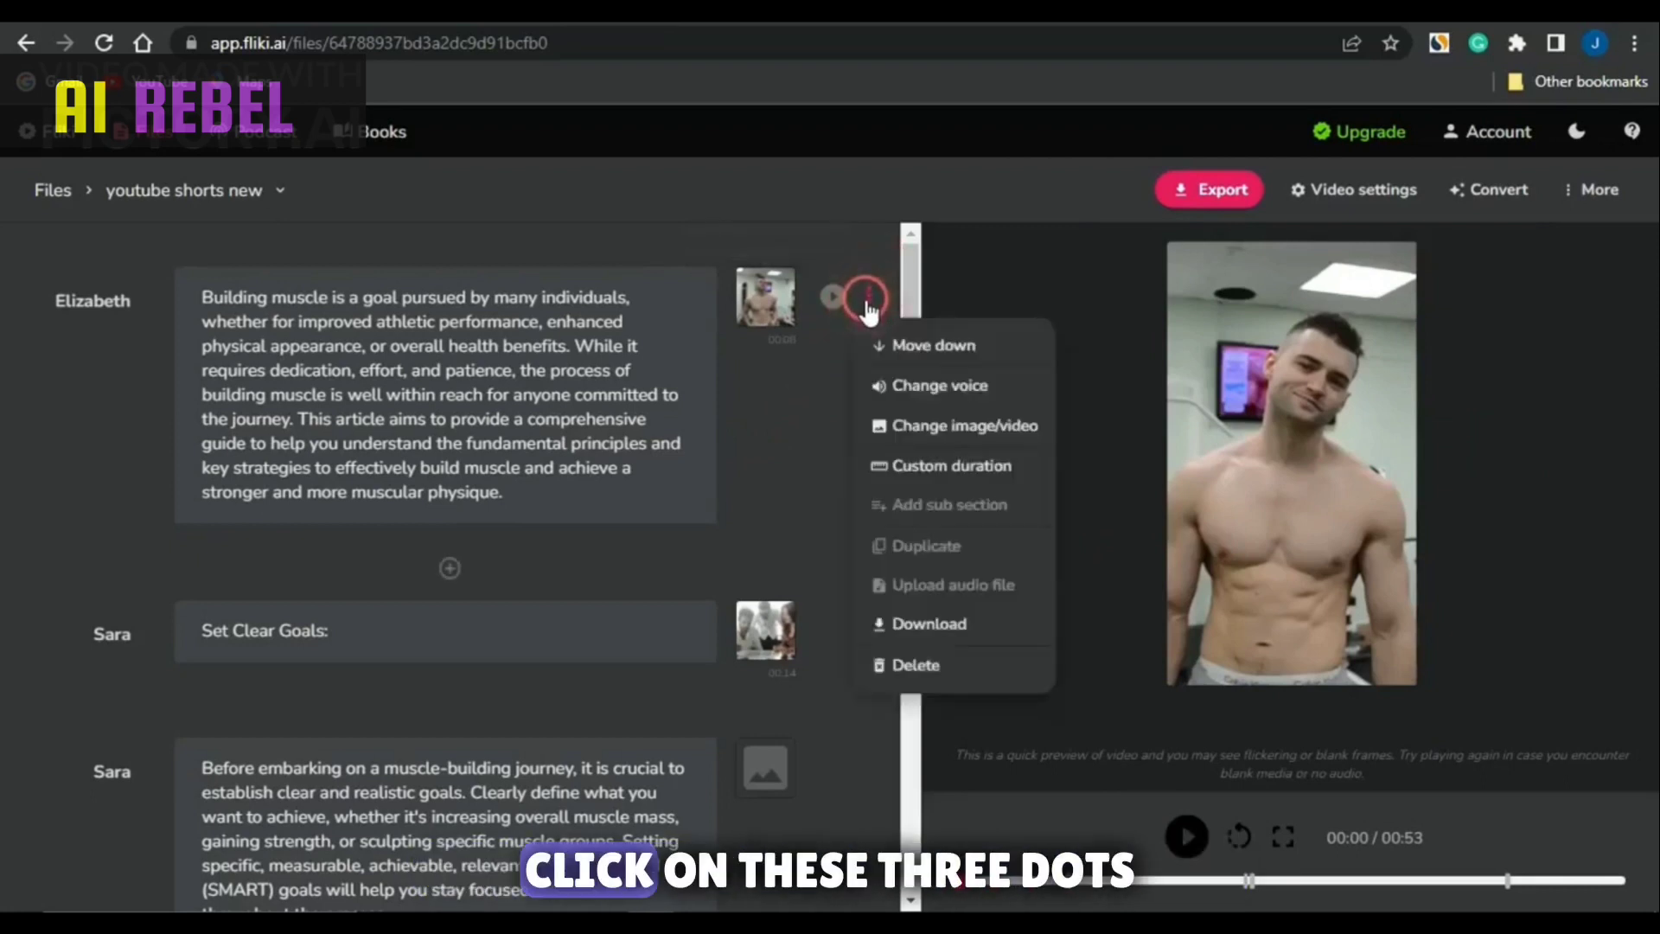
left_click(928, 349)
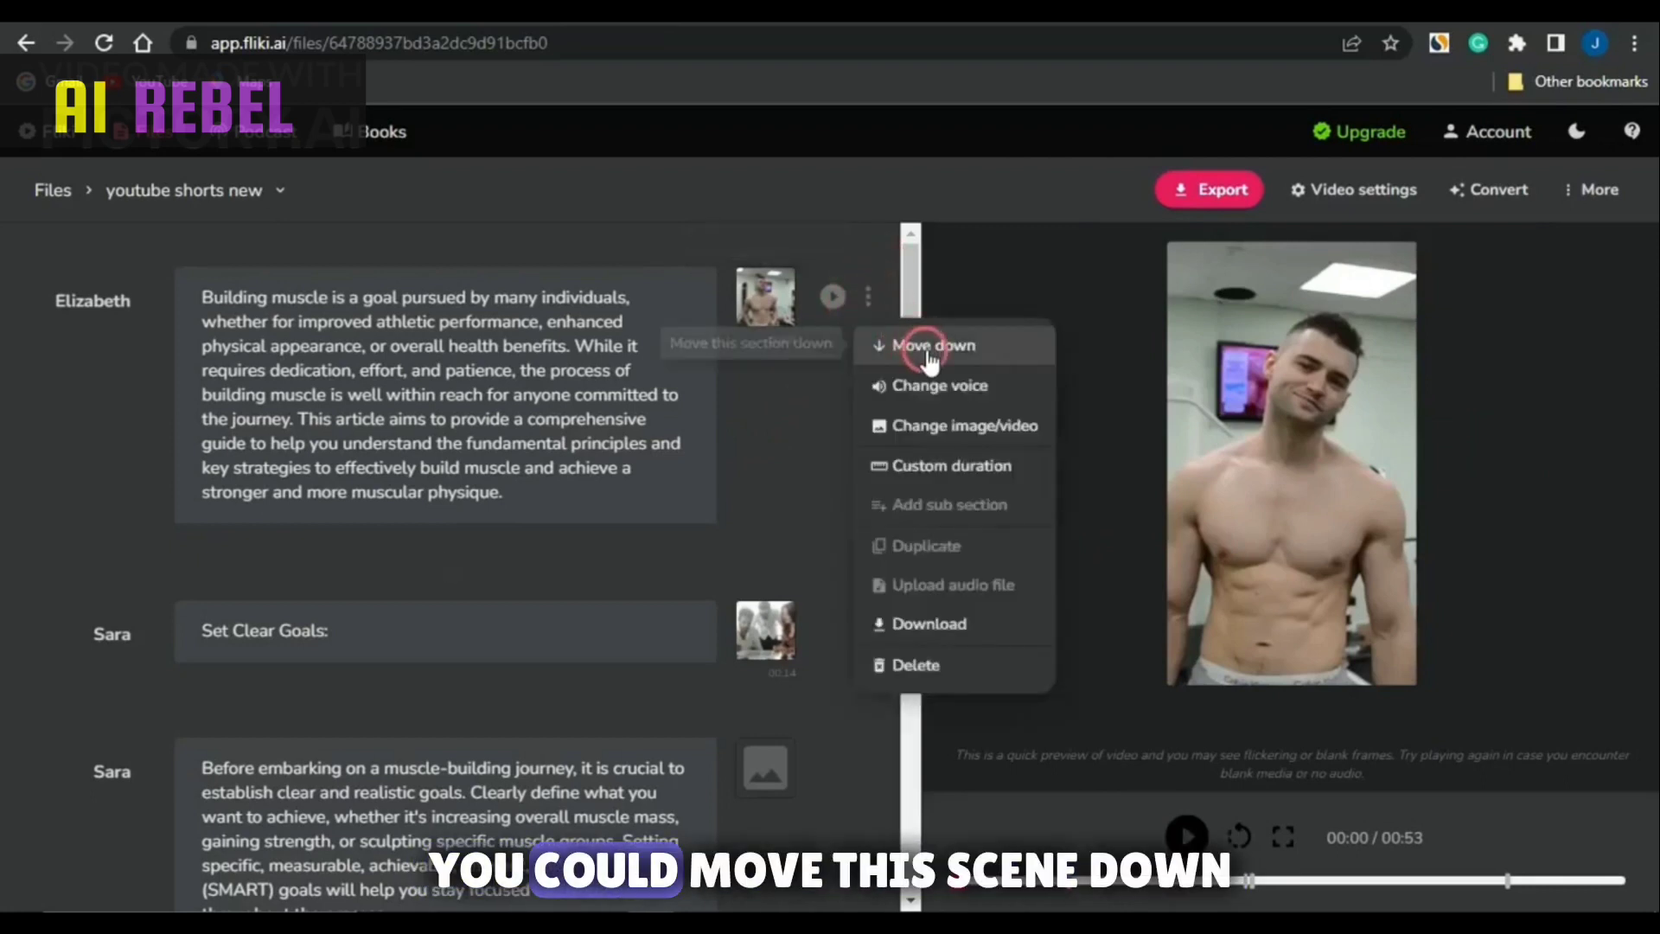
left_click(951, 467)
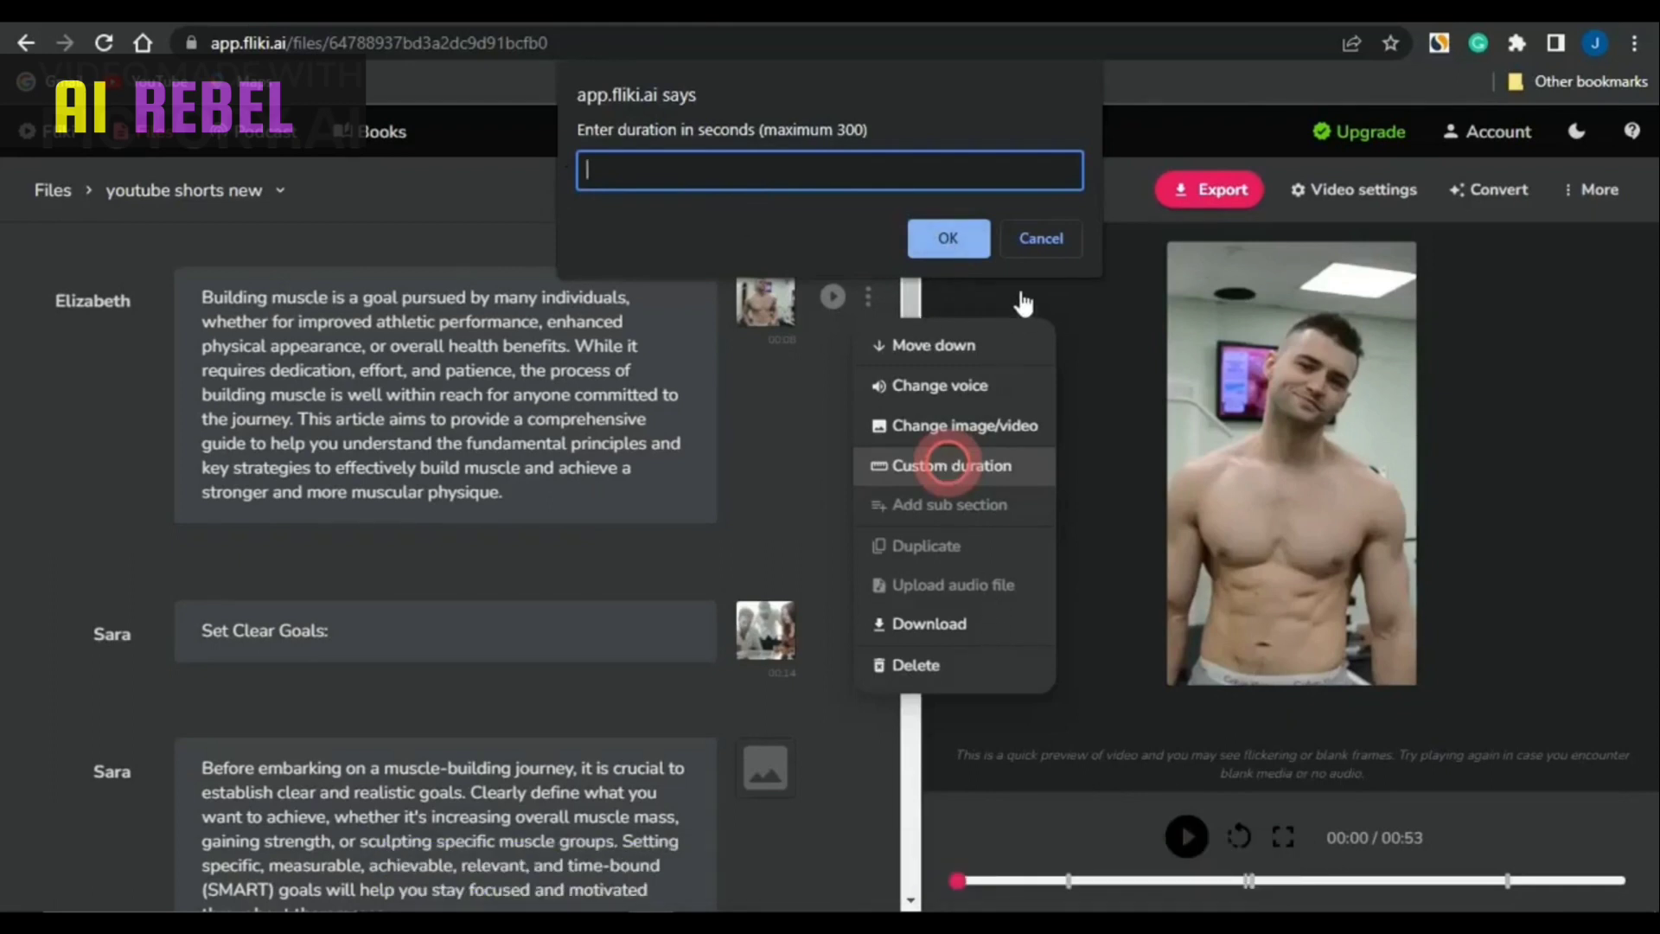
left_click(1029, 238)
left_click(868, 296)
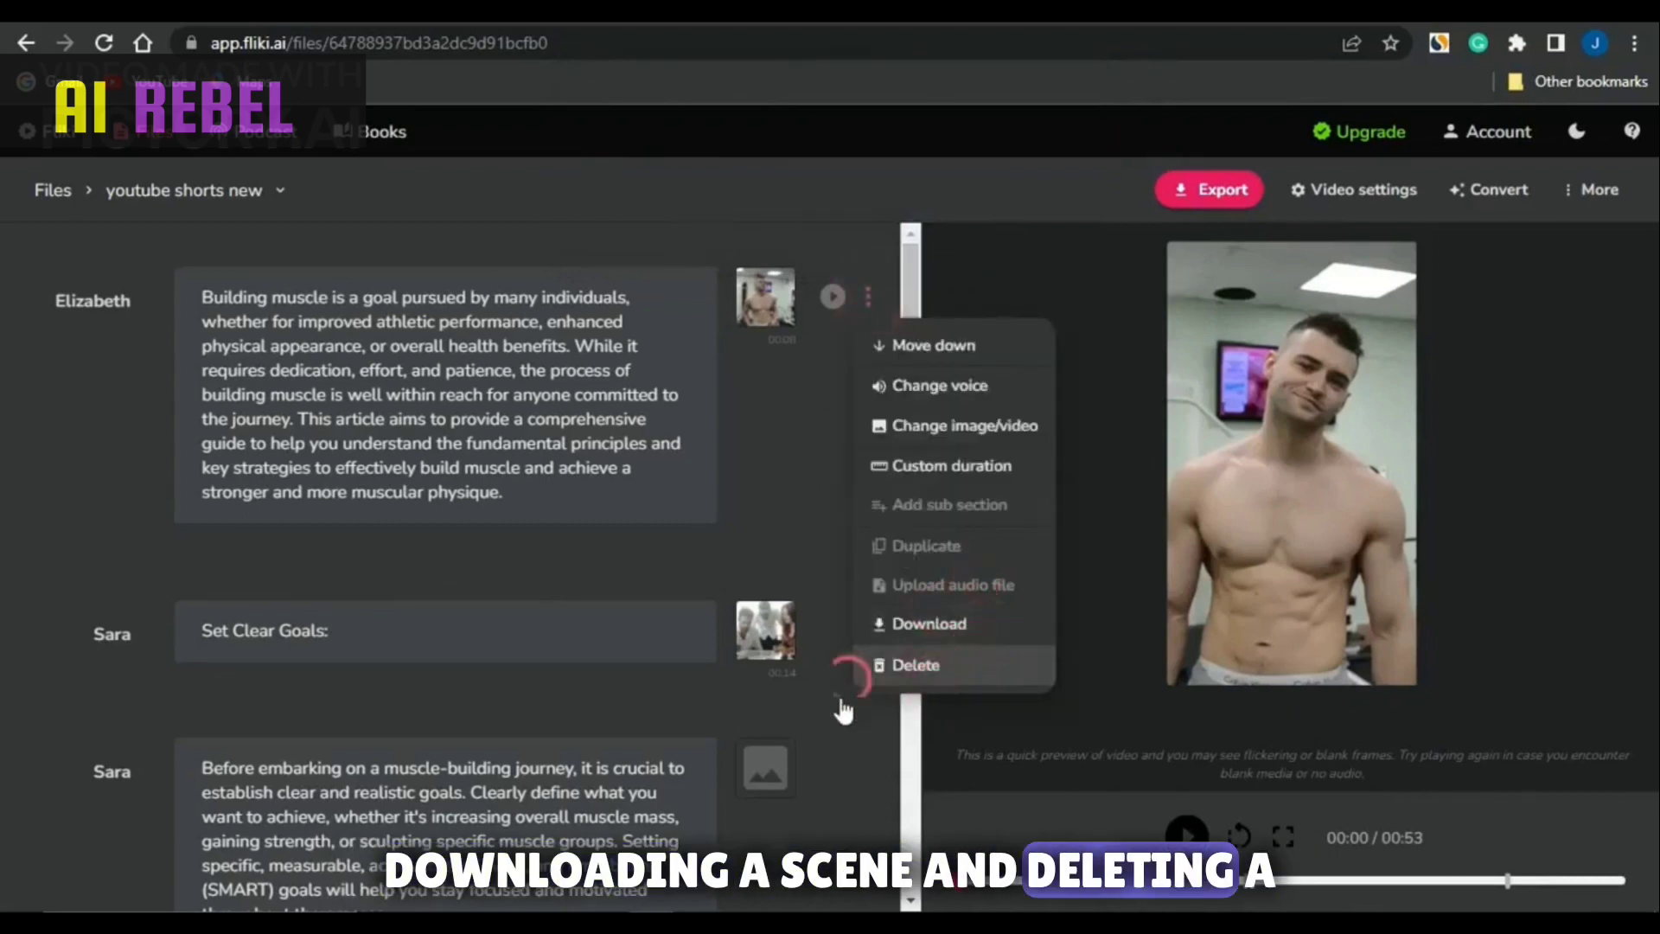
left_click(856, 796)
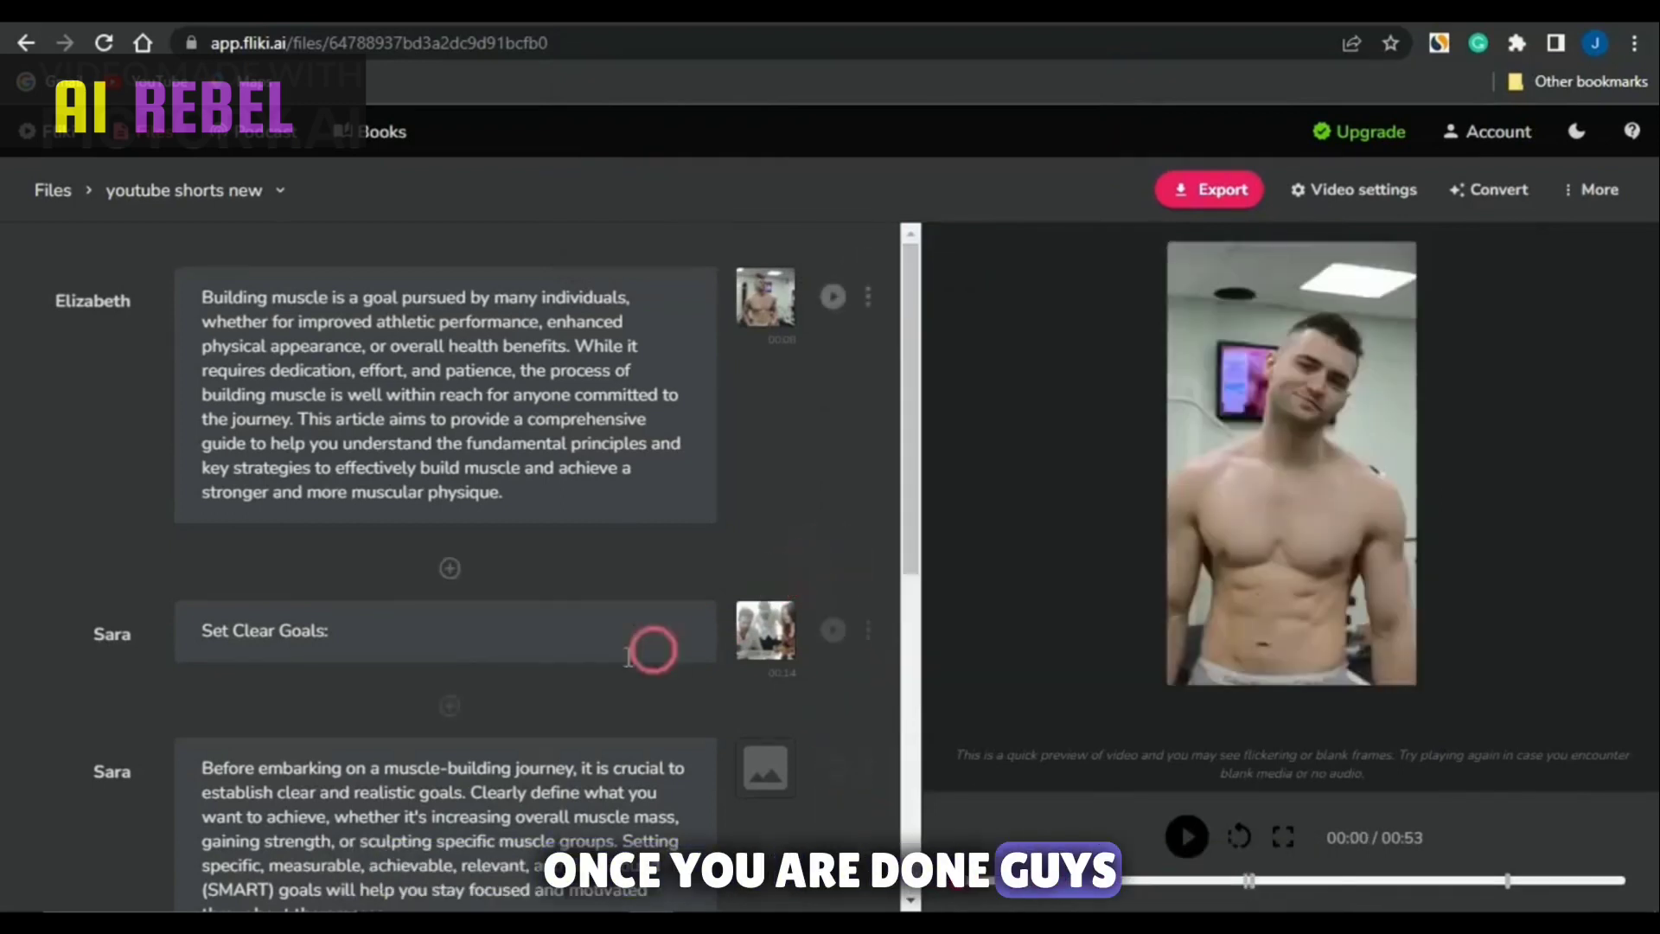
scroll(625, 657, "down", 1)
- Scroll down the script and start the export of 'youtube shorts new'
scroll(626, 658, "down", 7)
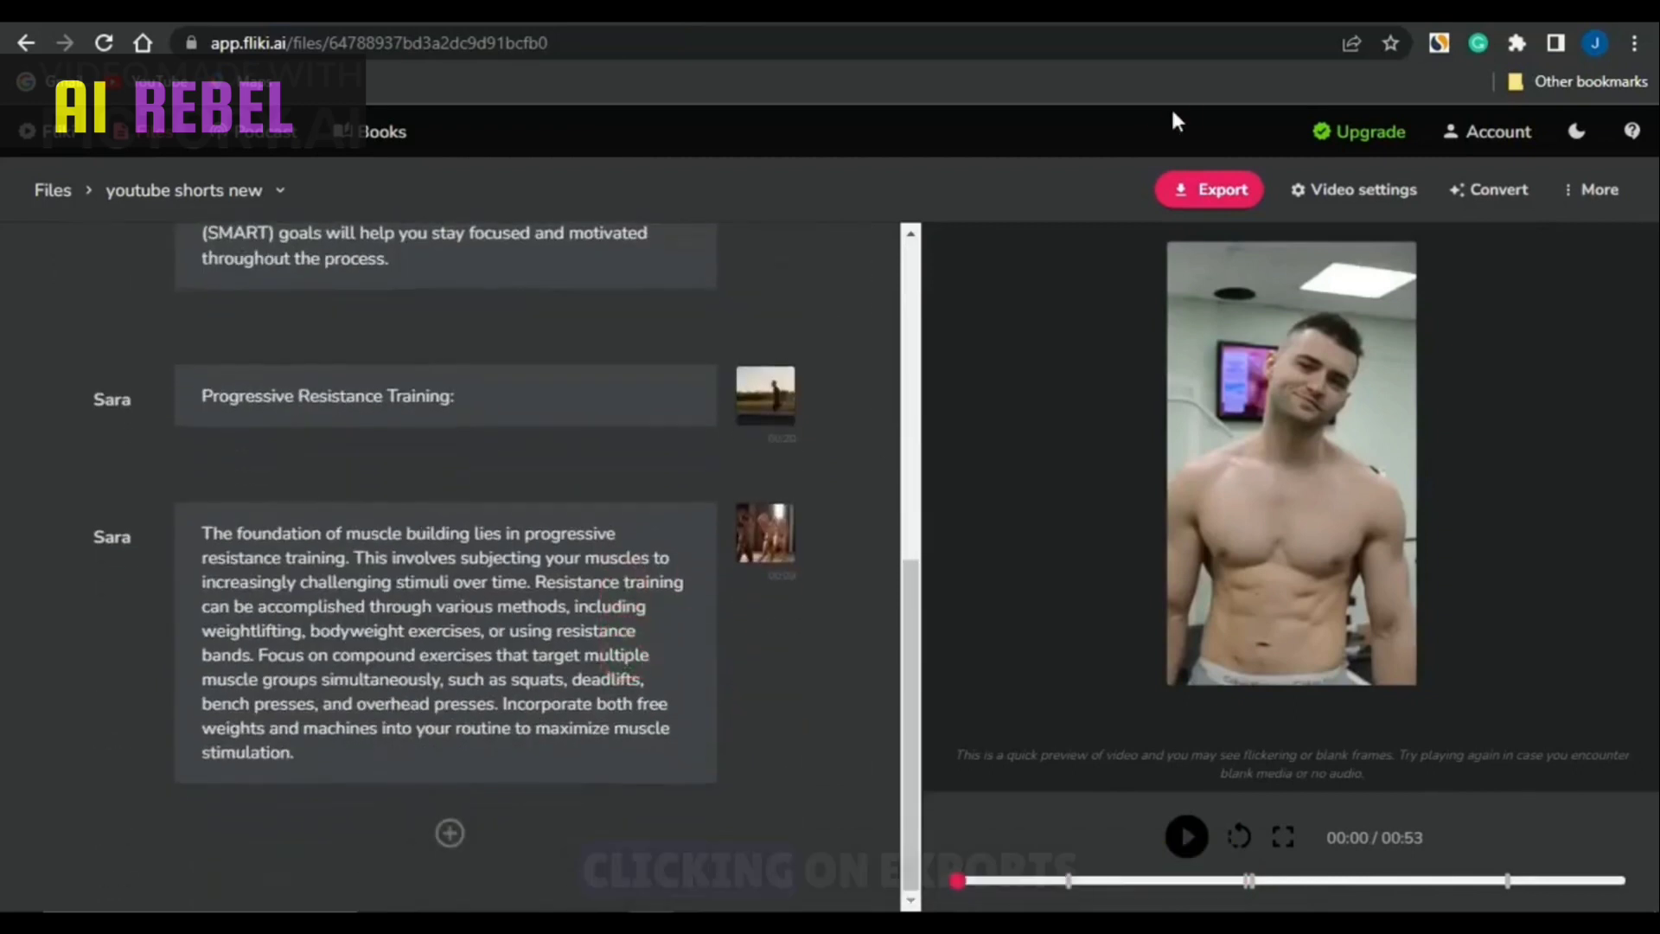
left_click(1199, 189)
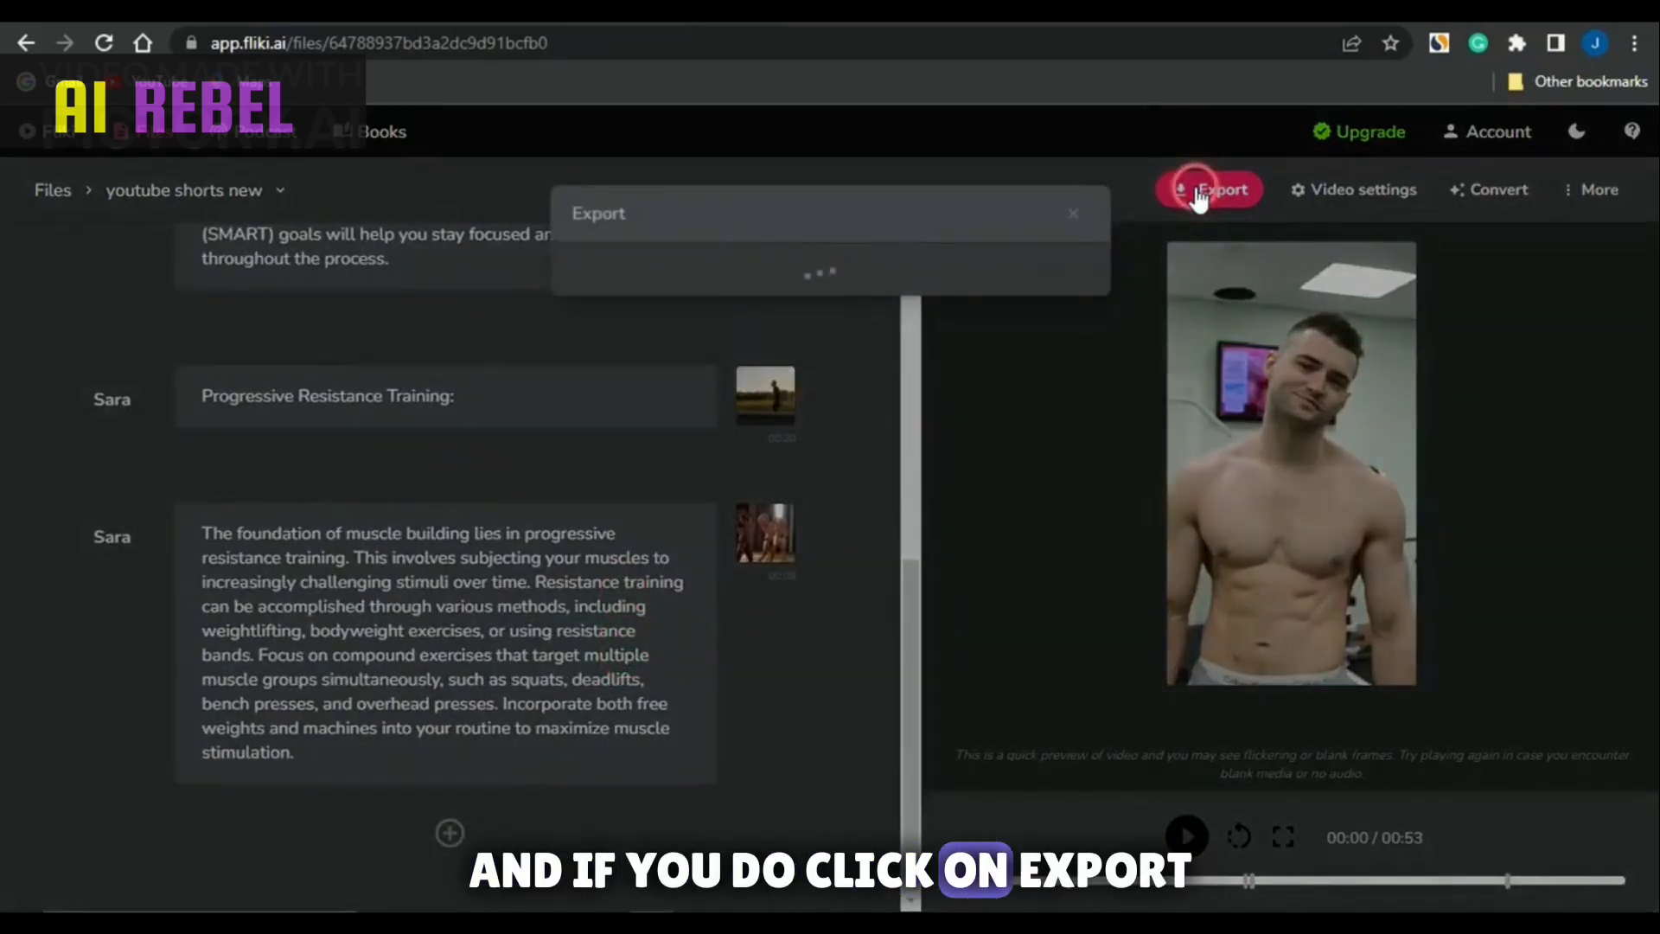